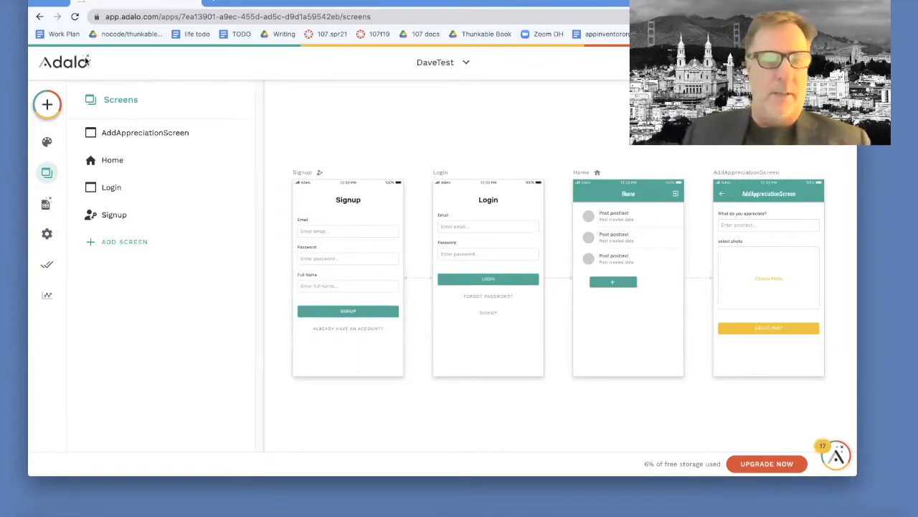
- Start creating a new app and choose the Blank template for it
left_click(466, 63)
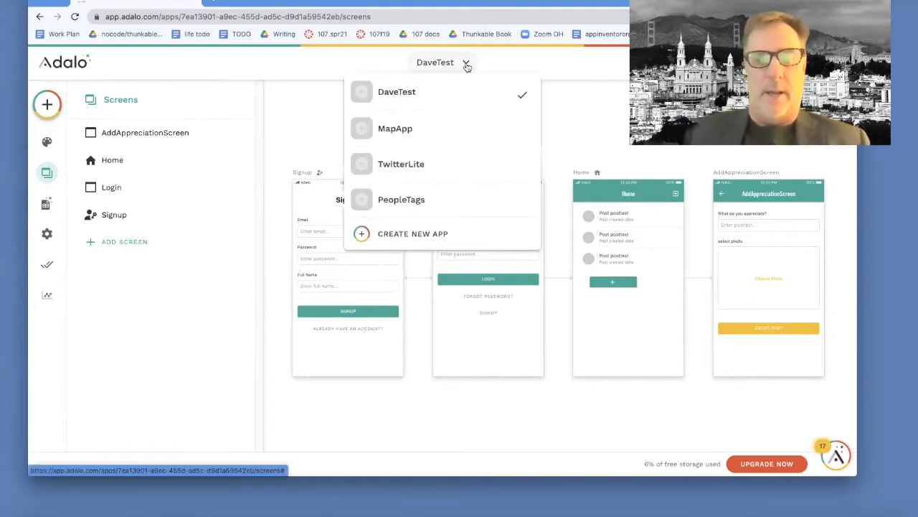
left_click(427, 235)
left_click(389, 257)
left_click(564, 376)
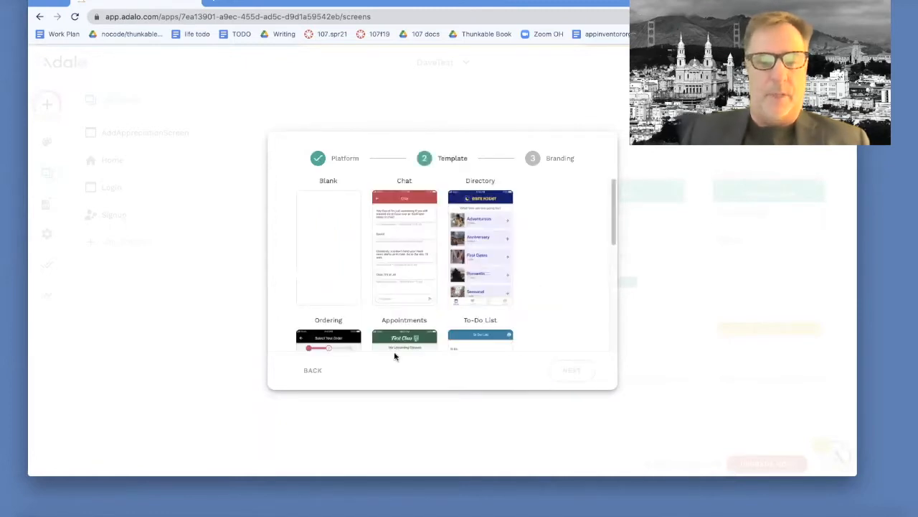
left_click(332, 268)
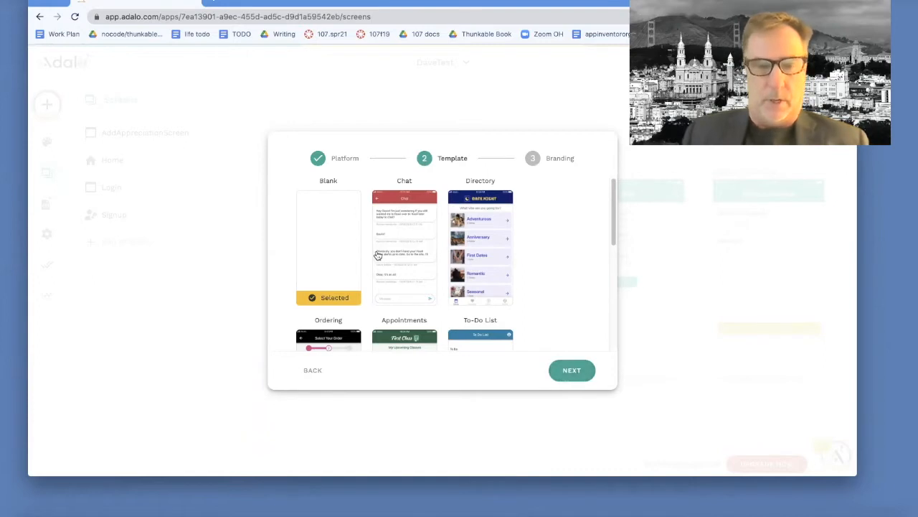
left_click(586, 373)
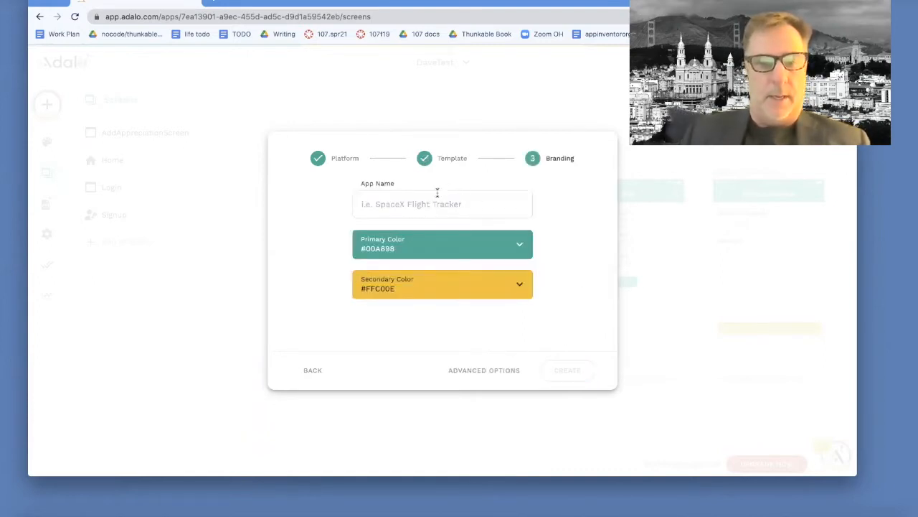
- Name the new app InstragramLite and create it with the default primary and secondary colors
left_click(414, 202)
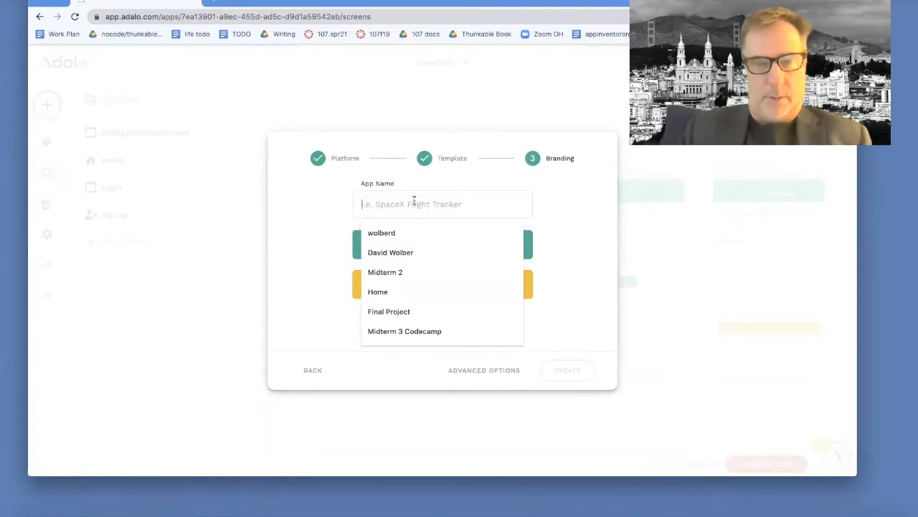
type("Instr")
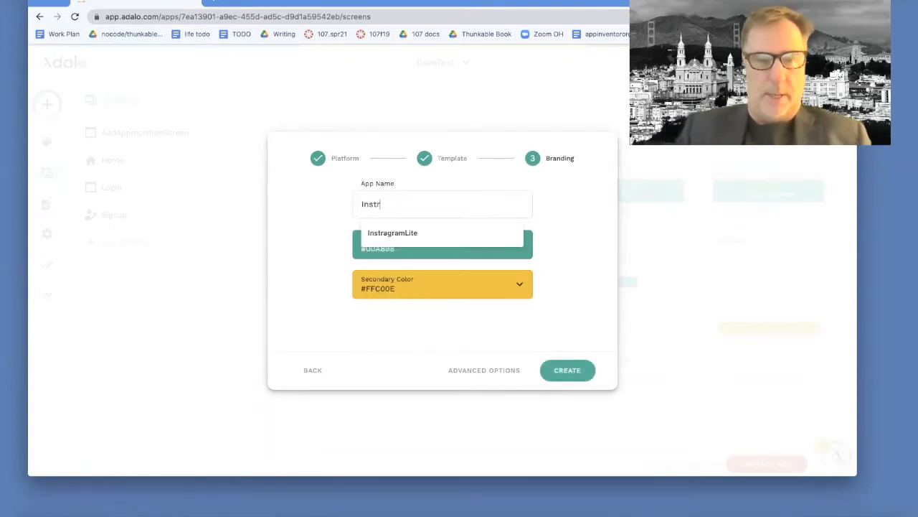
left_click(424, 232)
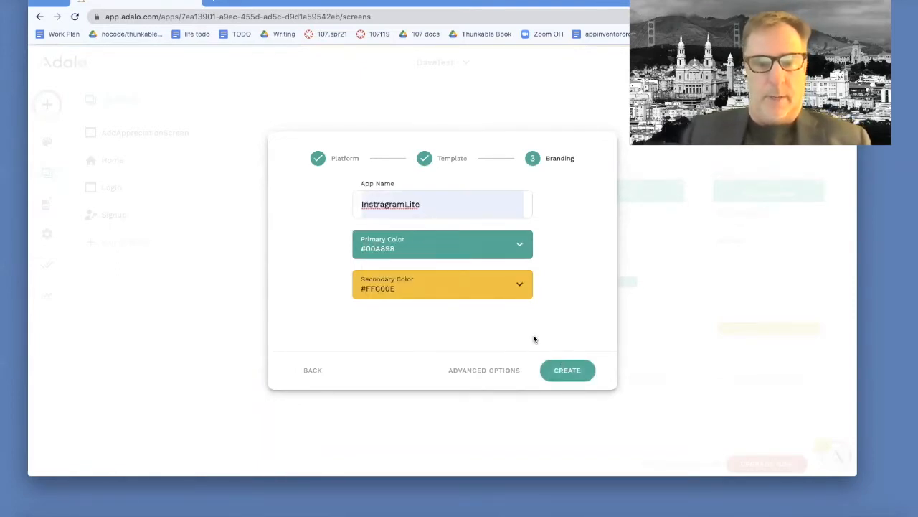
left_click(574, 373)
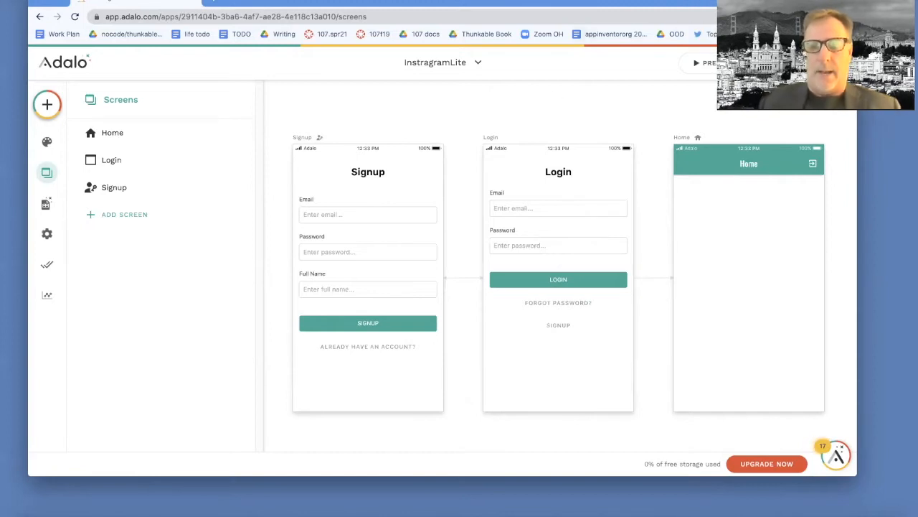
- Preview the app, sign up a test account by filling in the full name, and close the preview
left_click(711, 63)
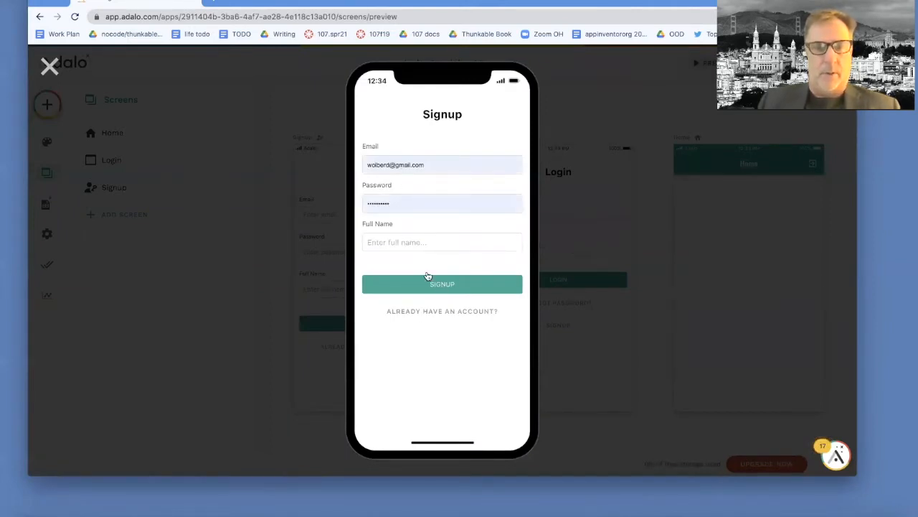
left_click(413, 244)
type("Dave")
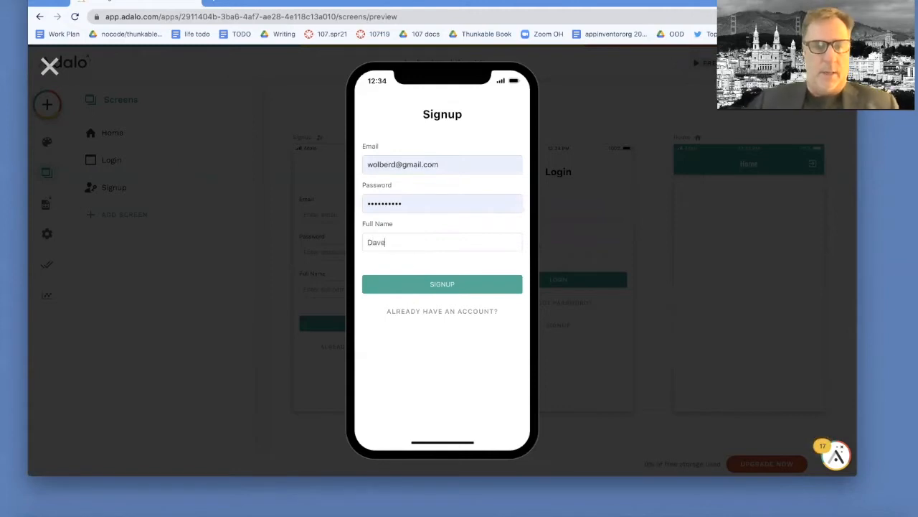
left_click(431, 287)
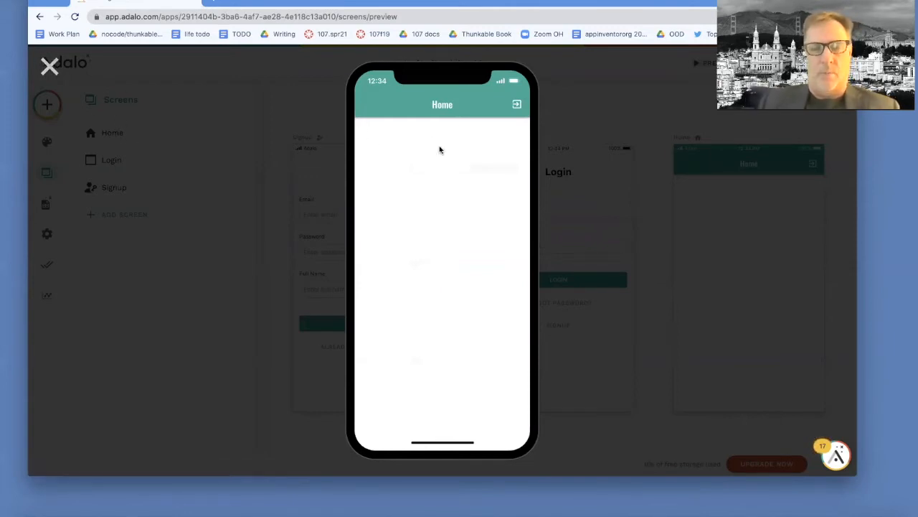
left_click(56, 68)
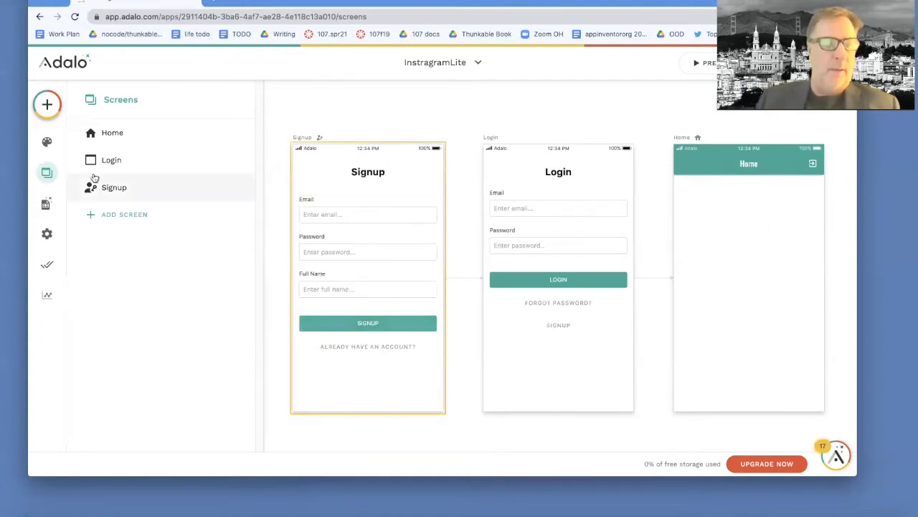
- Examine the records of the Users collection in the app's database and close them
left_click(45, 205)
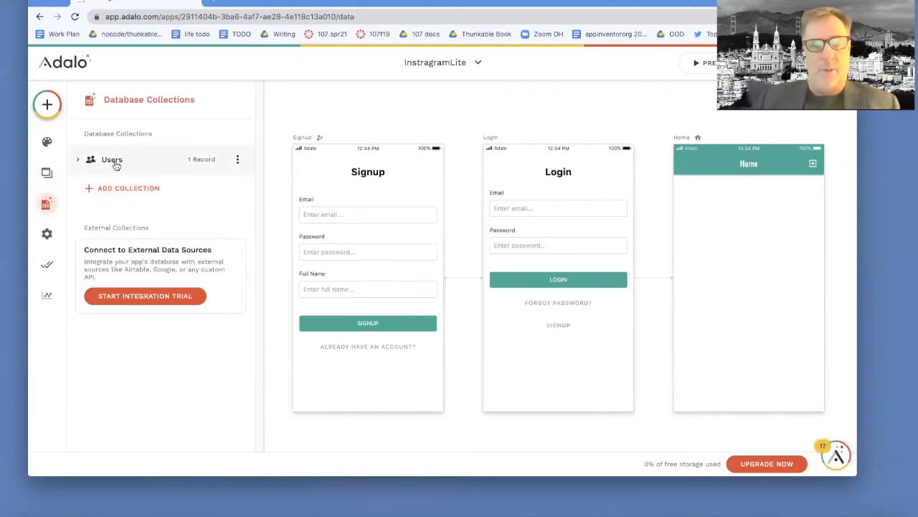
left_click(195, 160)
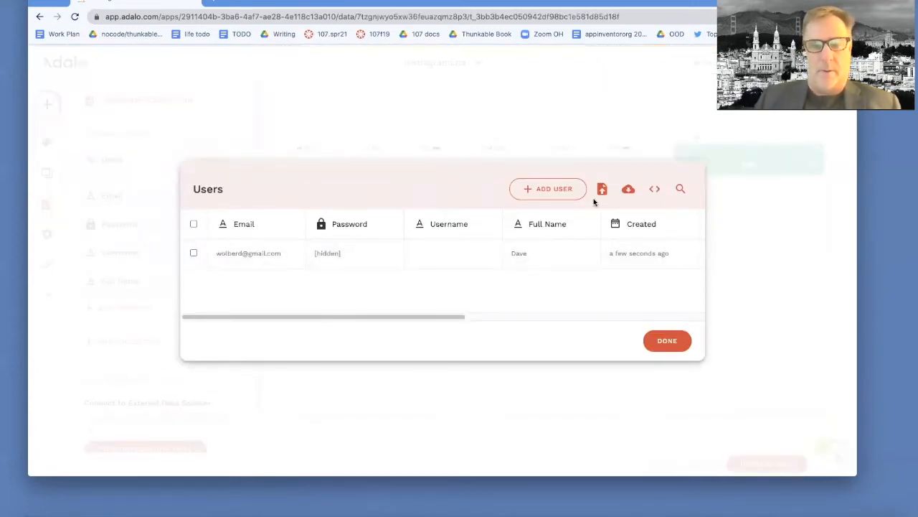
right_click(674, 355)
left_click(669, 343)
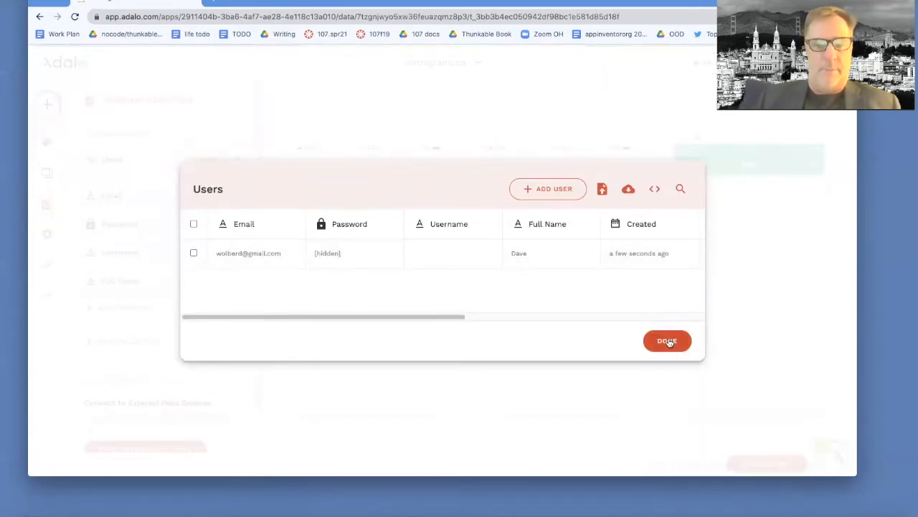
left_click(668, 341)
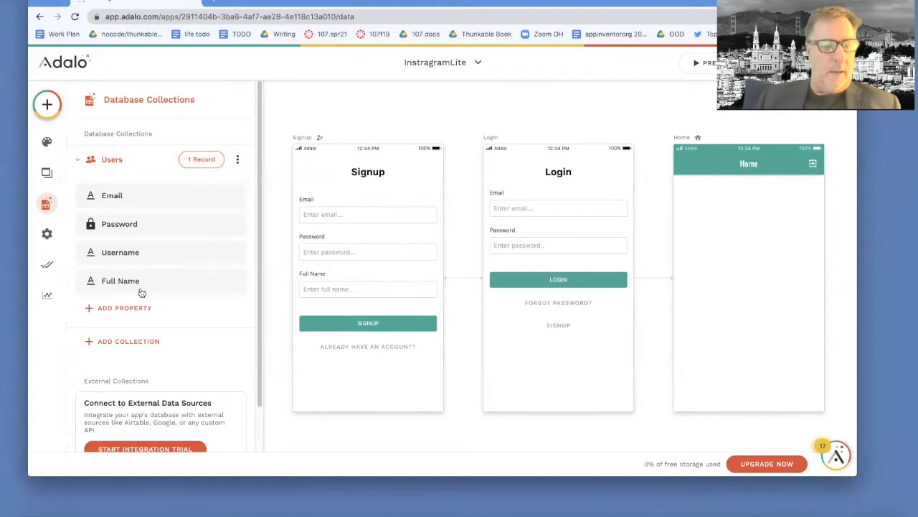
- Add a new database collection named Posts
left_click(125, 342)
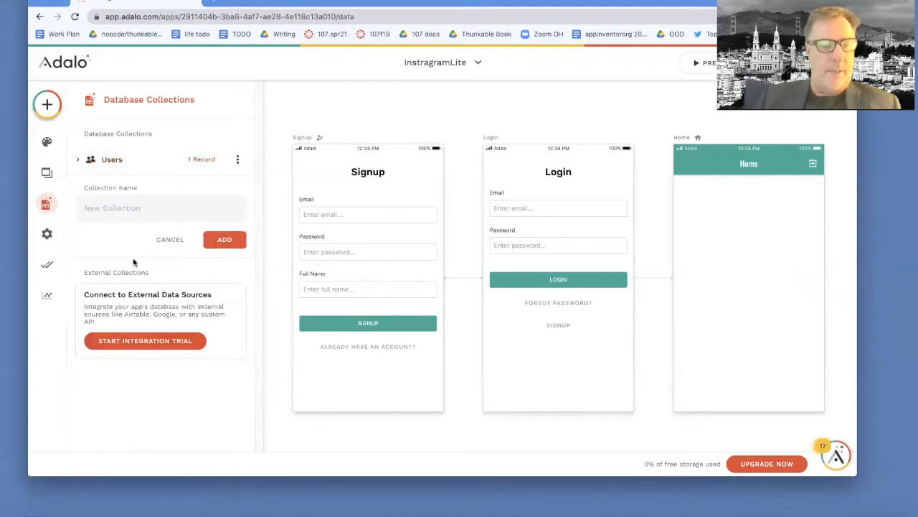
type("Posts")
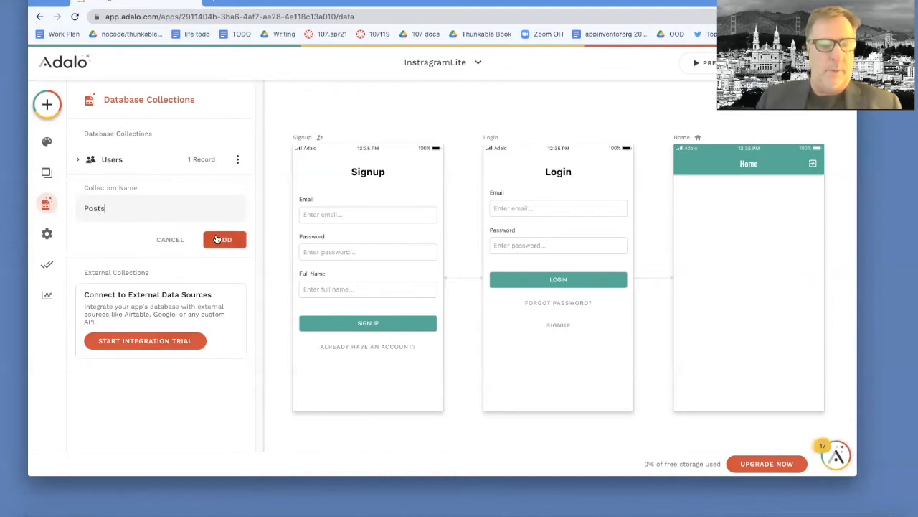
left_click(217, 238)
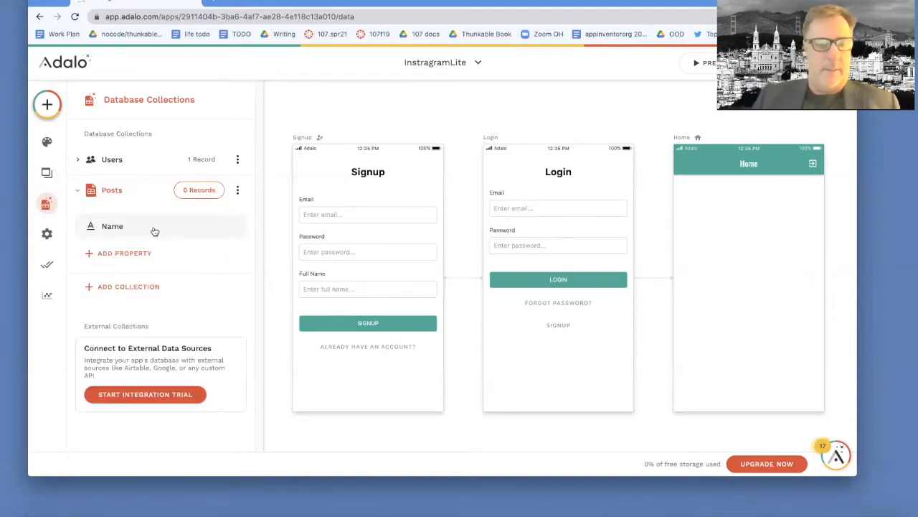
- Rename the Name property of the Posts collection as postText
left_click(117, 226)
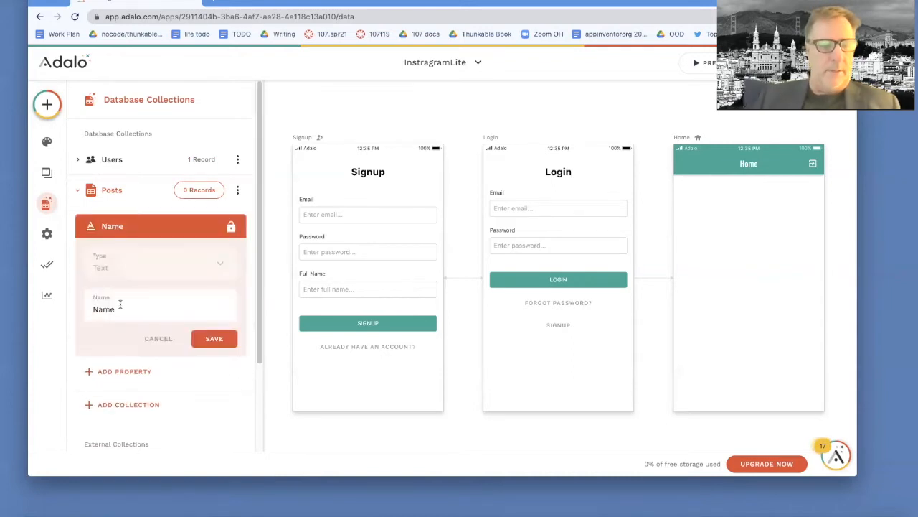
left_click_drag(118, 309, 89, 309)
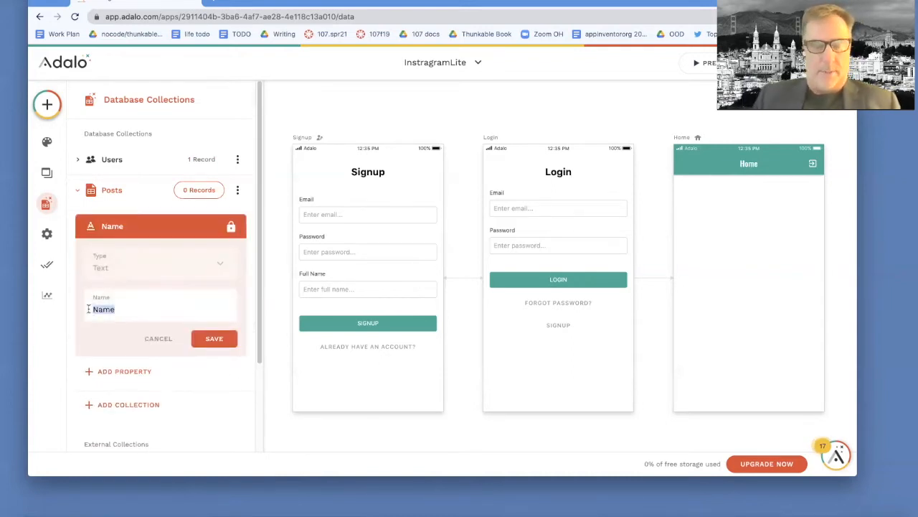
type("postText")
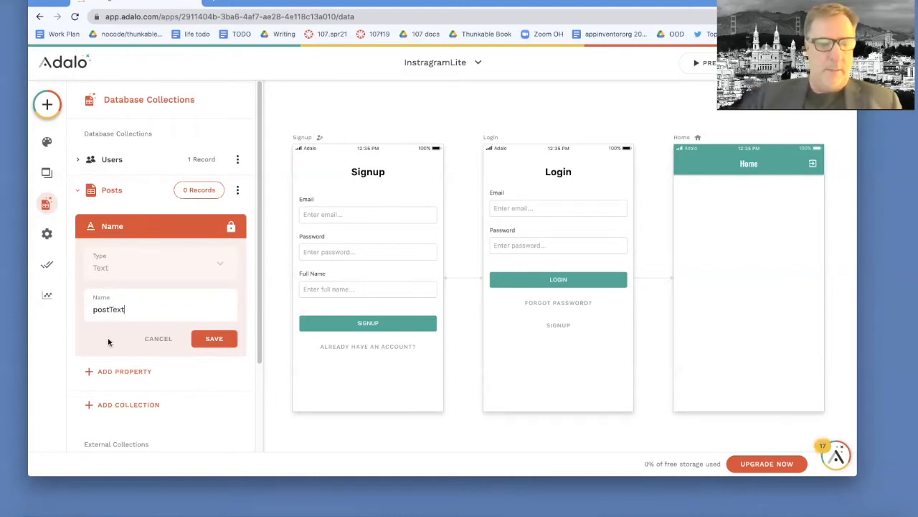
left_click(212, 338)
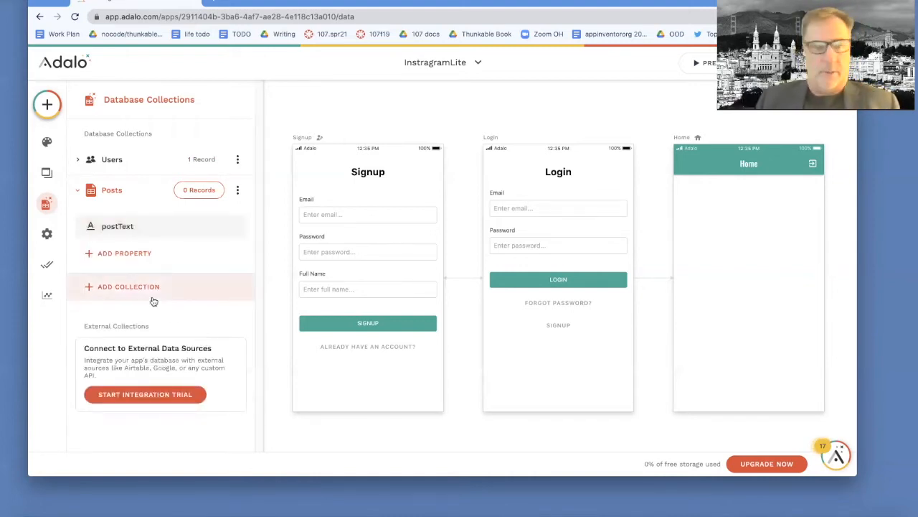
- Add an Image property named postPic to the Posts collection
left_click(124, 252)
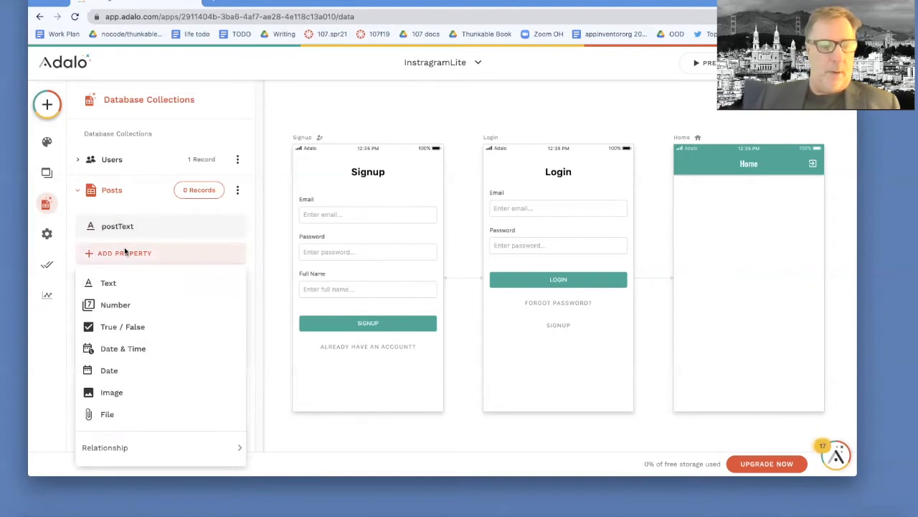
left_click(109, 391)
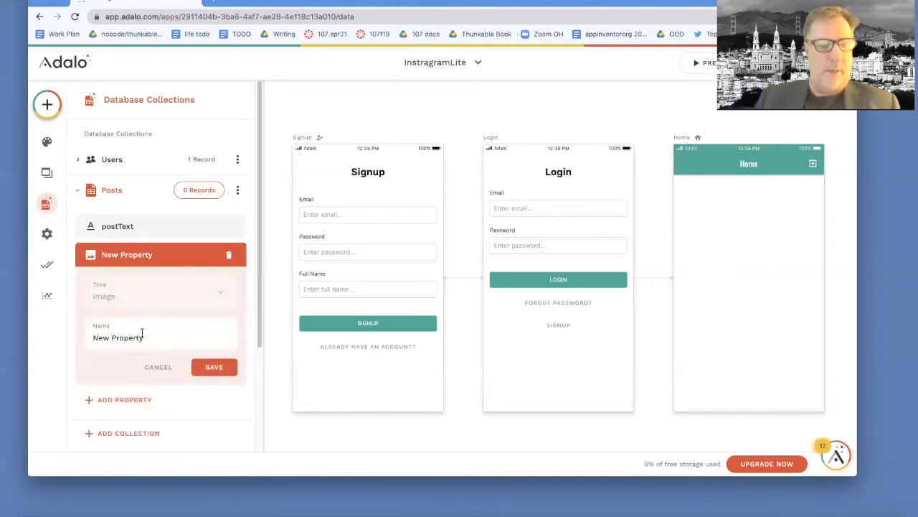
left_click_drag(148, 337, 81, 340)
type("p")
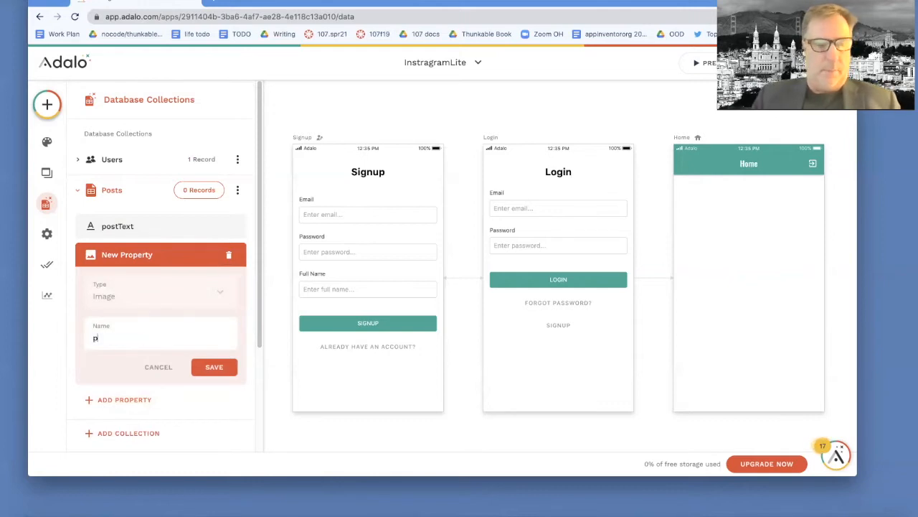
type("ostPic")
left_click(214, 367)
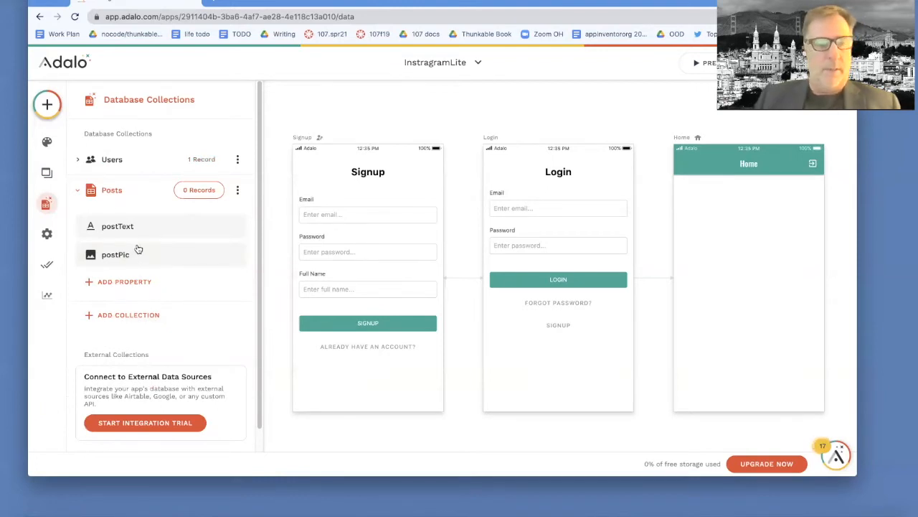
- Add a record to the Posts collection with the text "this is fun!" and the quizVars picture as its image
left_click(209, 190)
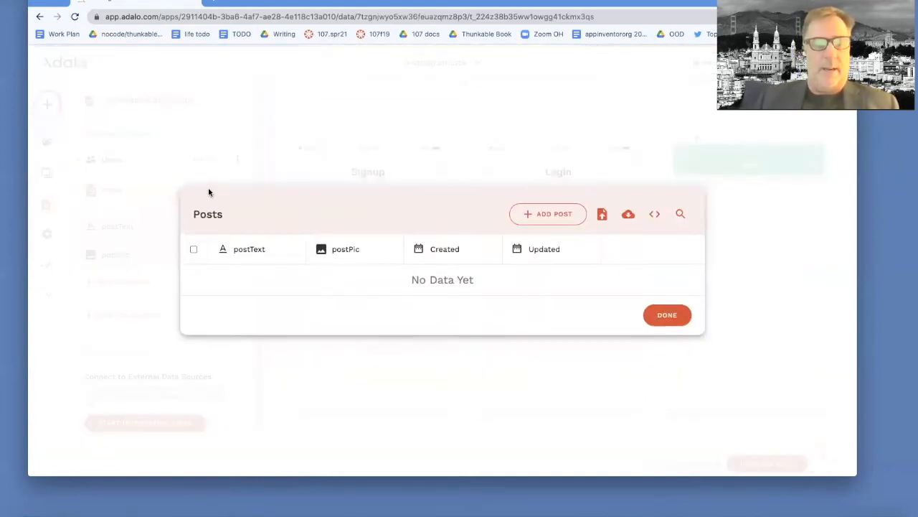
left_click(566, 218)
left_click(462, 205)
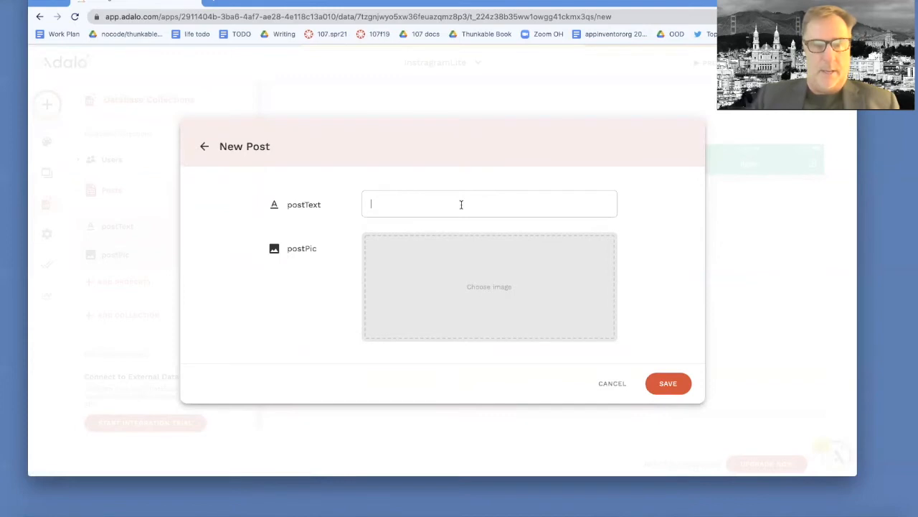
type("this")
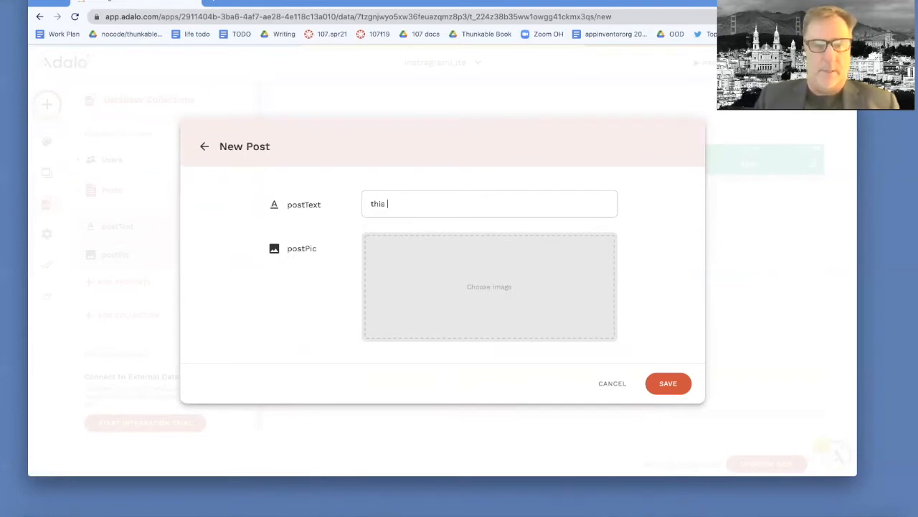
type(" is fu")
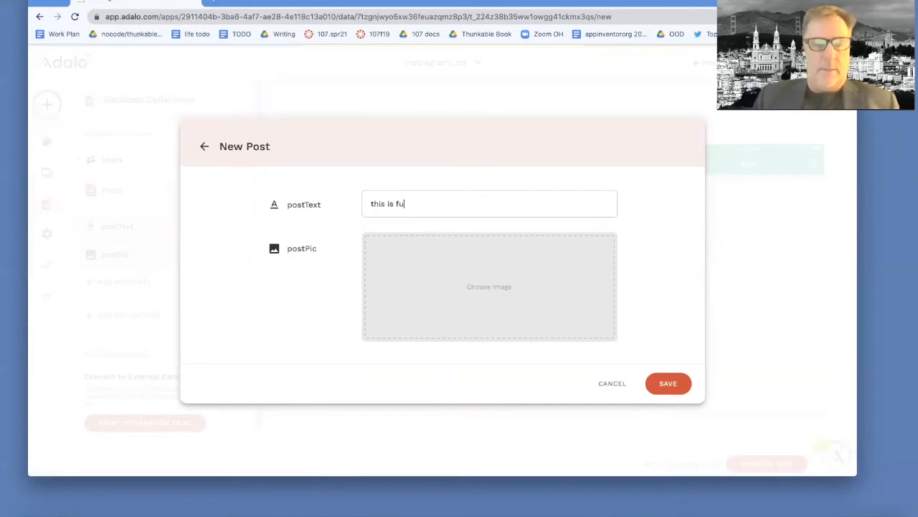
type("n!")
left_click(530, 286)
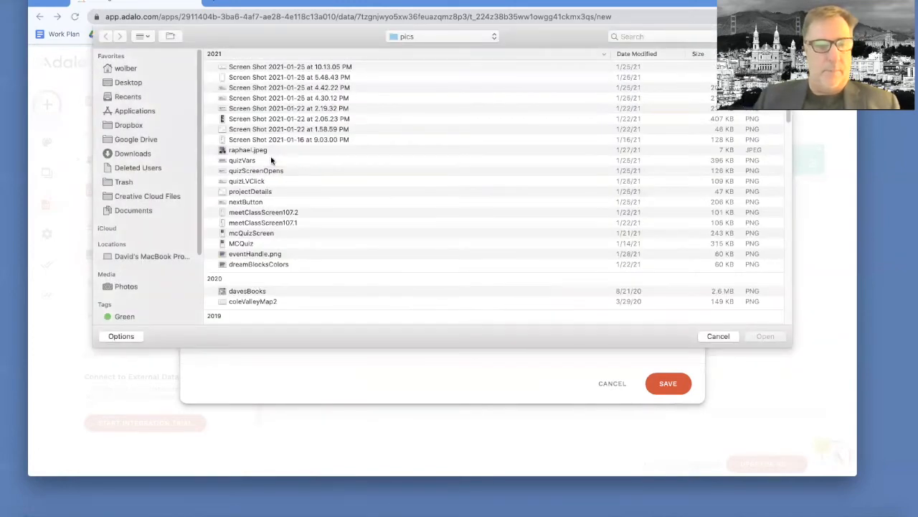
double_click(264, 162)
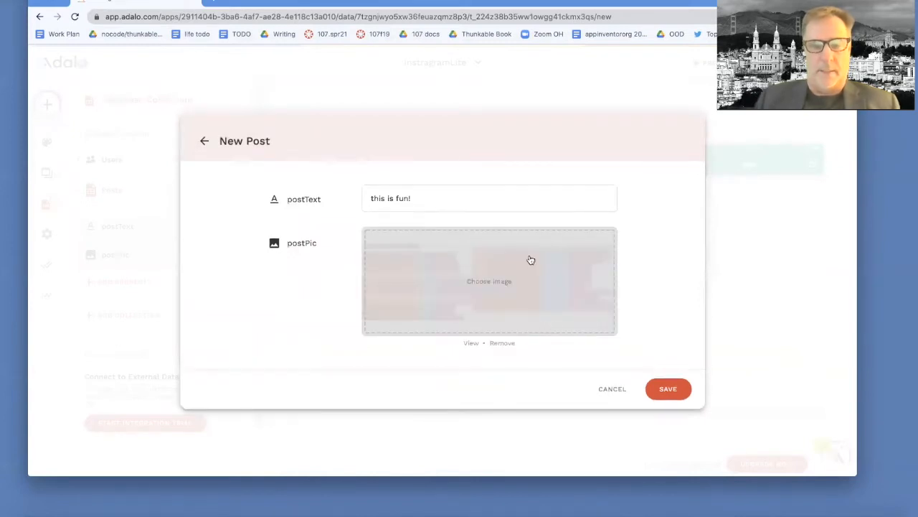
left_click(665, 389)
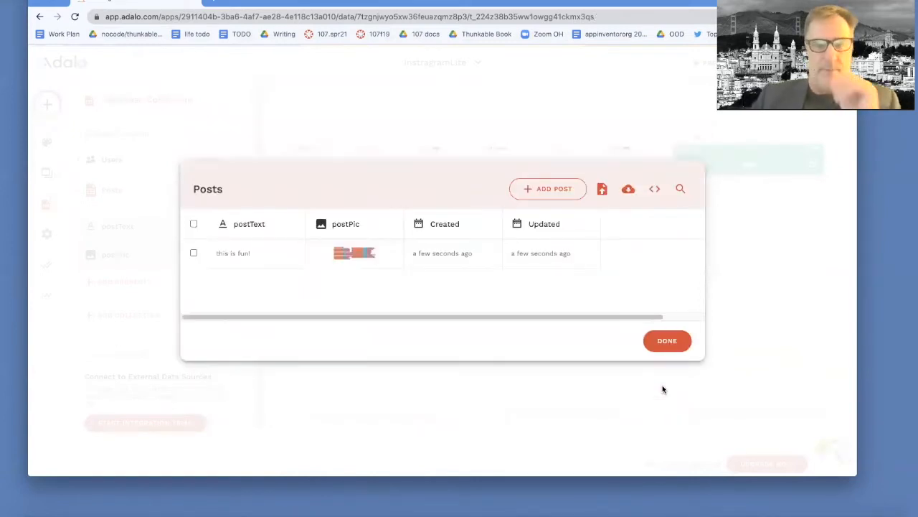
left_click(666, 338)
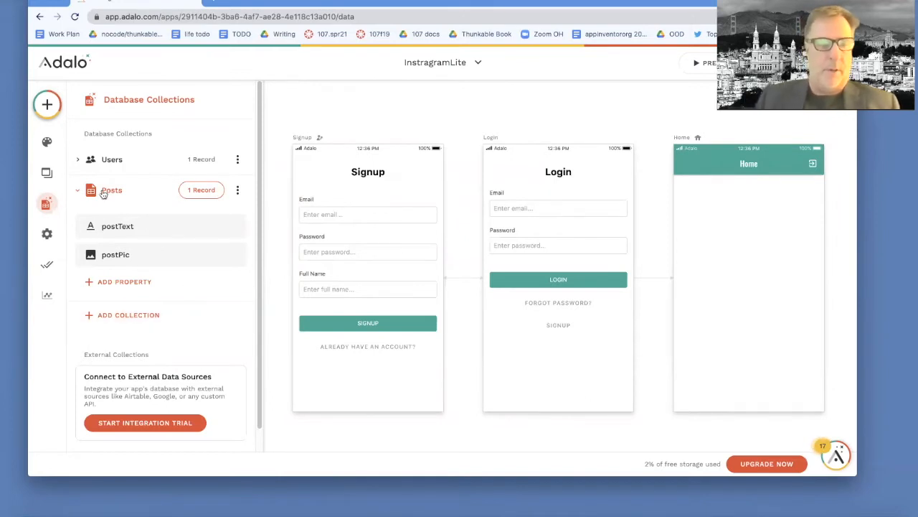
- Add a Simple List to the Home screen below the app bar and make it a list of Posts
left_click(47, 173)
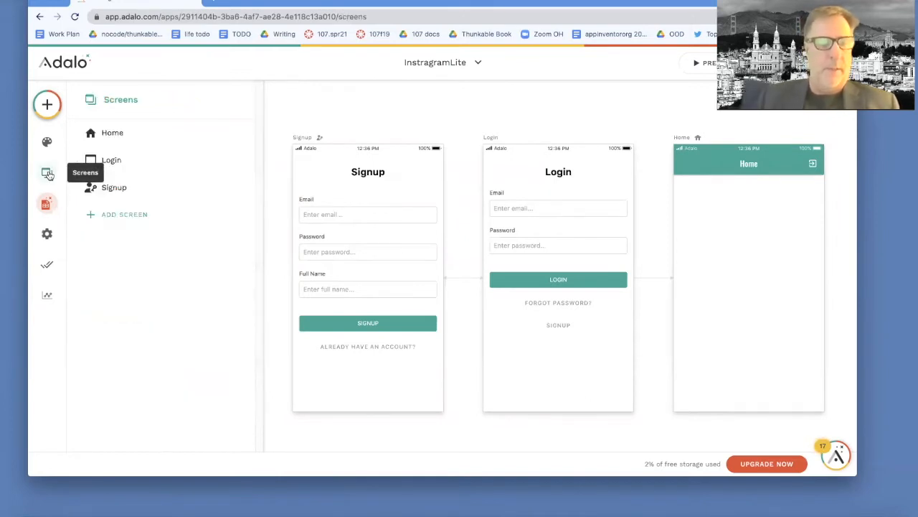
left_click(113, 133)
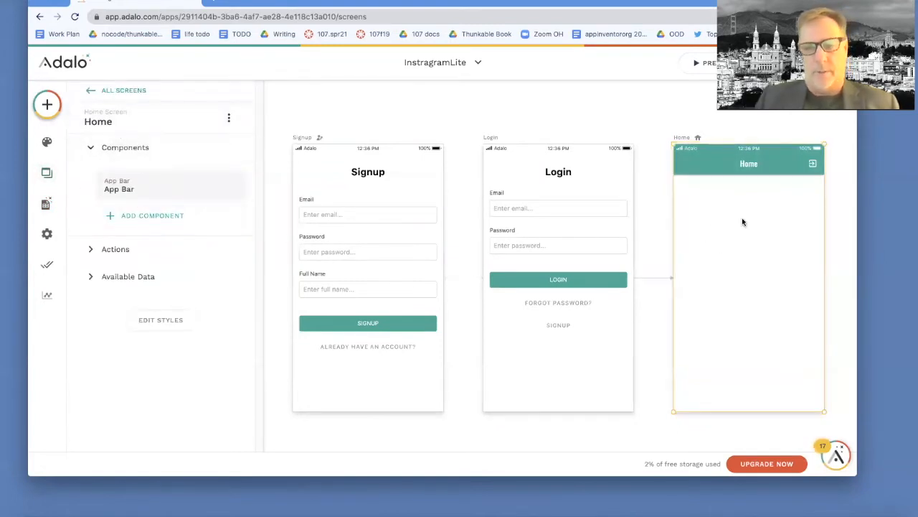
left_click(137, 216)
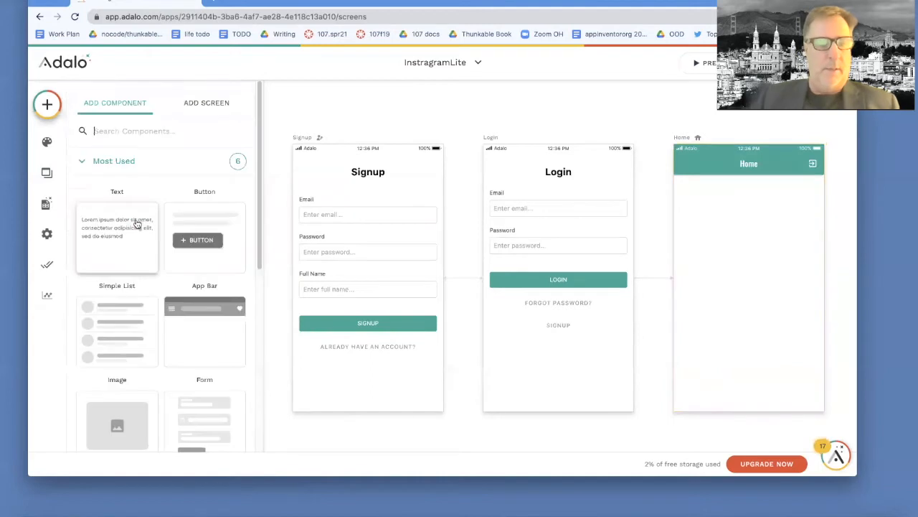
left_click_drag(123, 323, 749, 239)
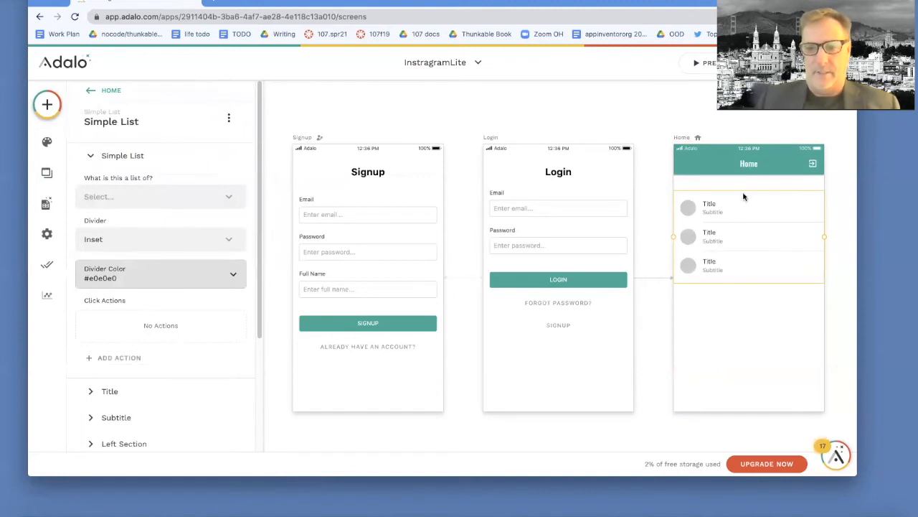
left_click(149, 198)
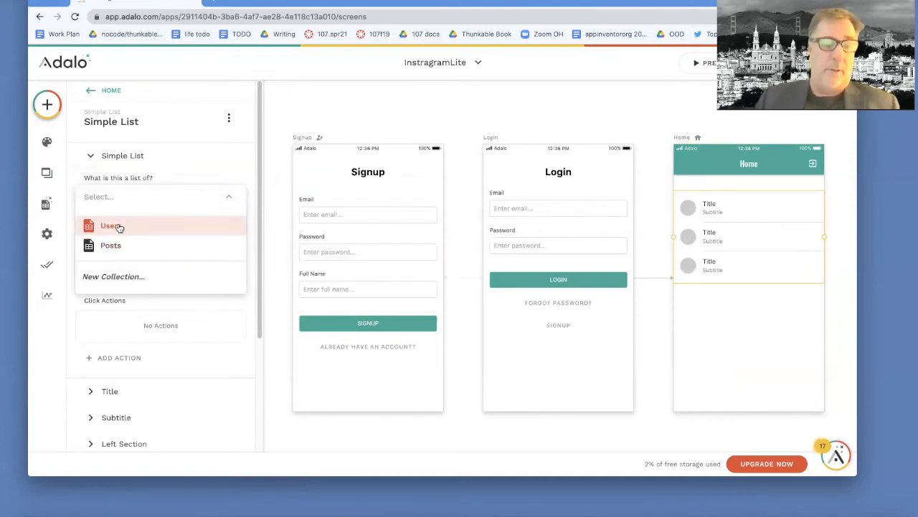
left_click(114, 246)
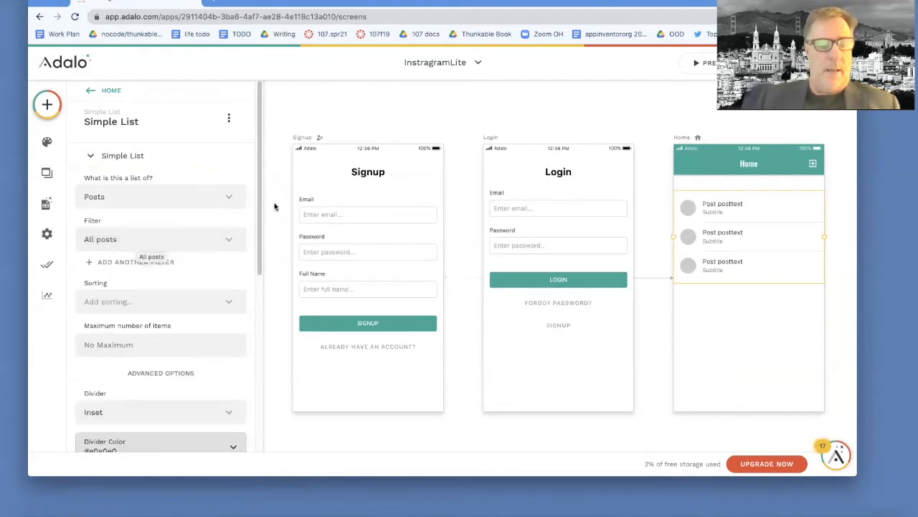
- Look over the list's remaining settings and preview the app to check how the Home screen shows the posts
scroll(258, 279, "down", 3)
scroll(255, 302, "down", 5)
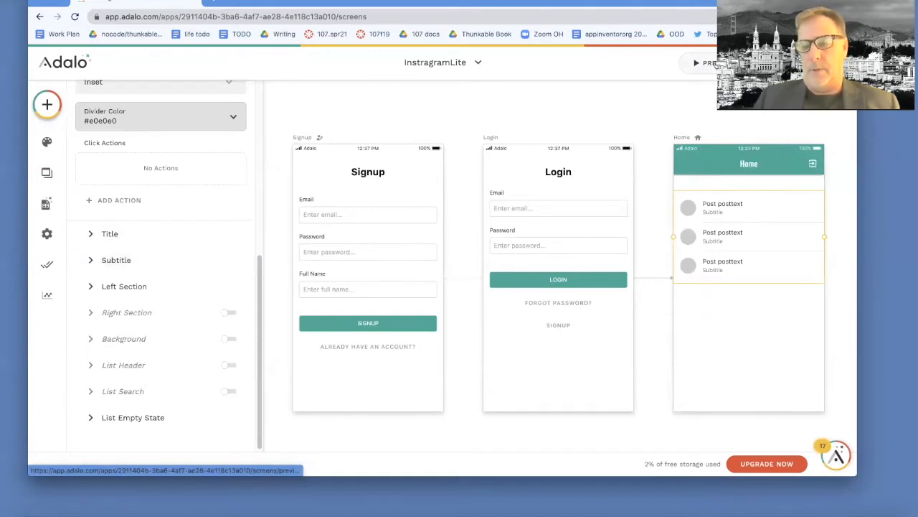
left_click(716, 63)
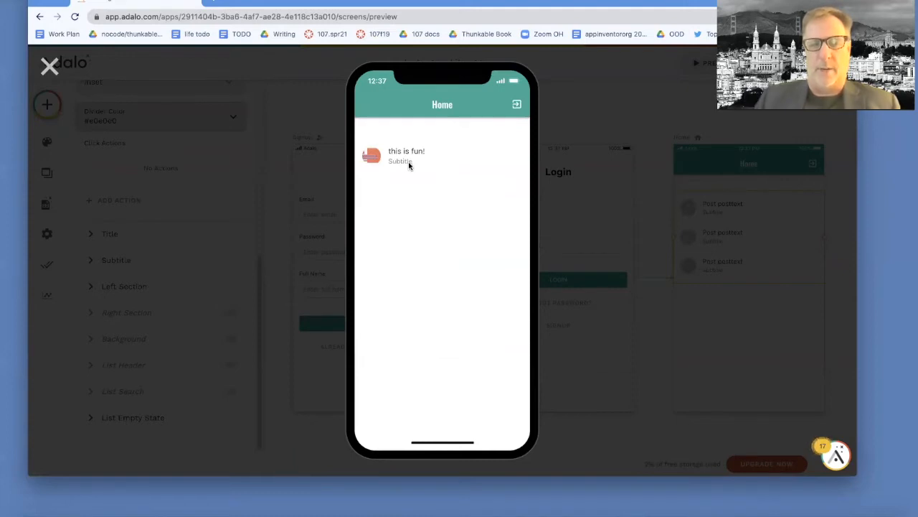
left_click(50, 66)
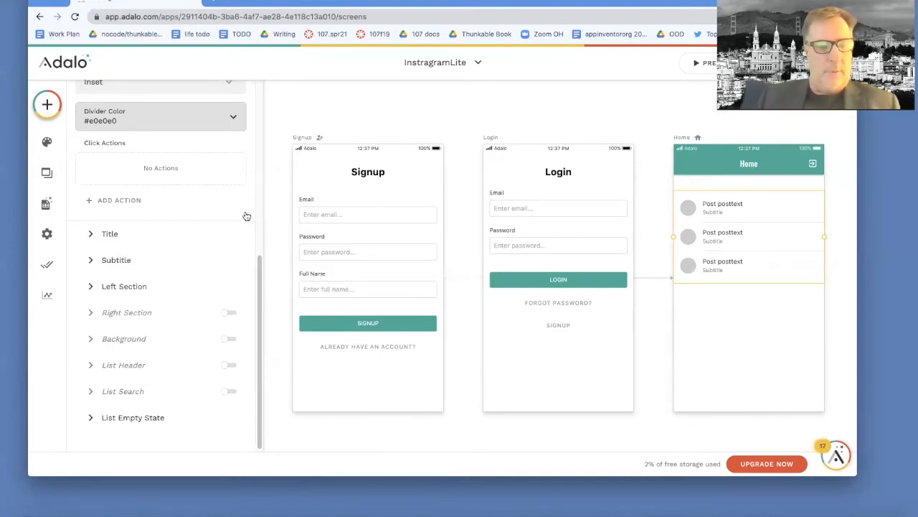
- Insert the current post's Created Date as magic text in the list's subtitle and check it in the app preview
left_click(93, 261)
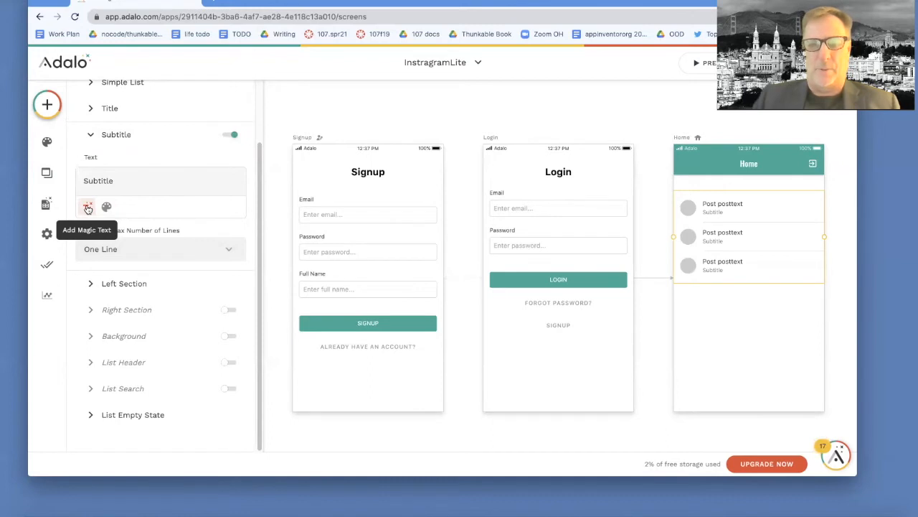
left_click(87, 208)
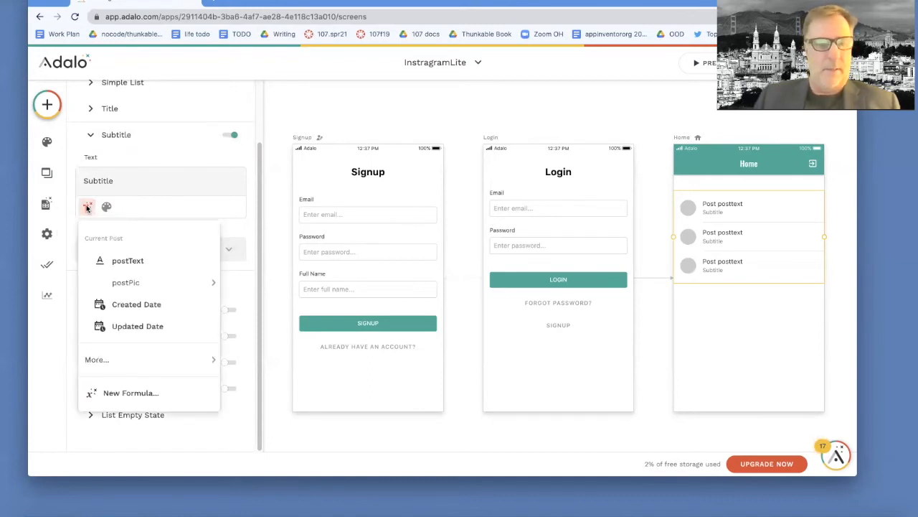
left_click(137, 304)
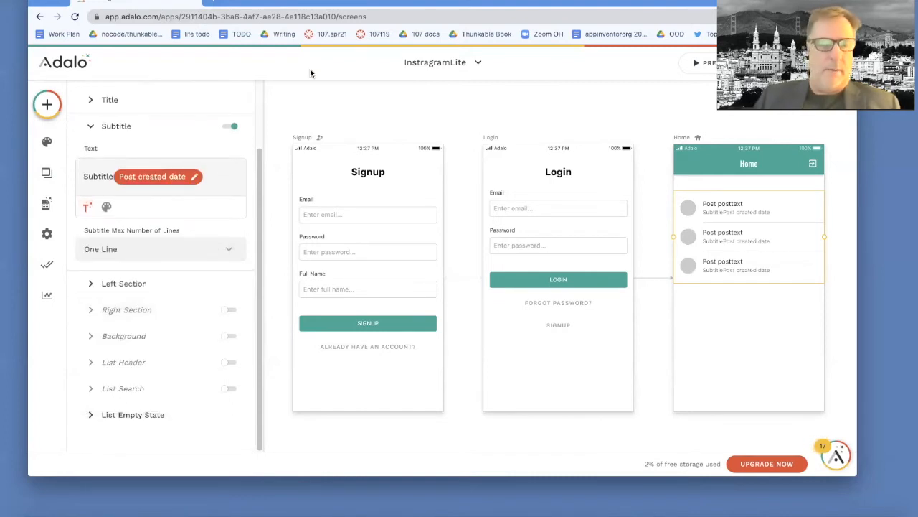
left_click(692, 65)
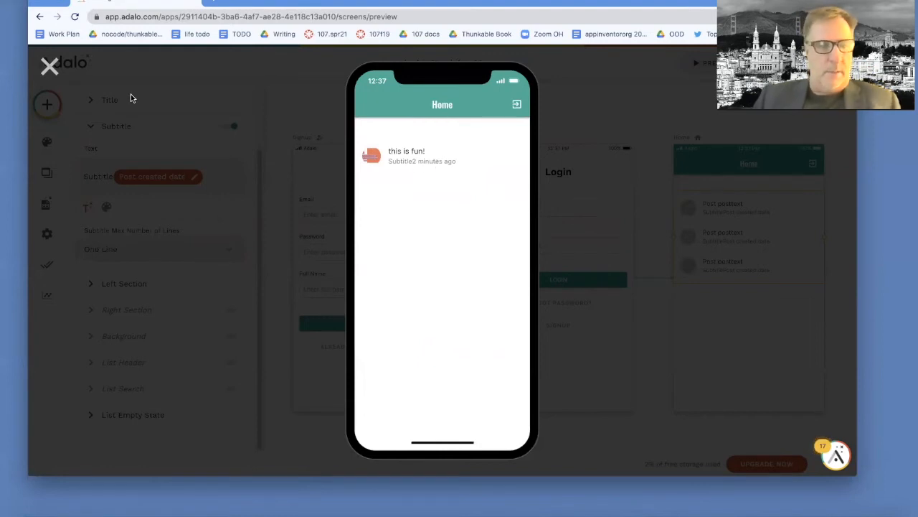
left_click(49, 66)
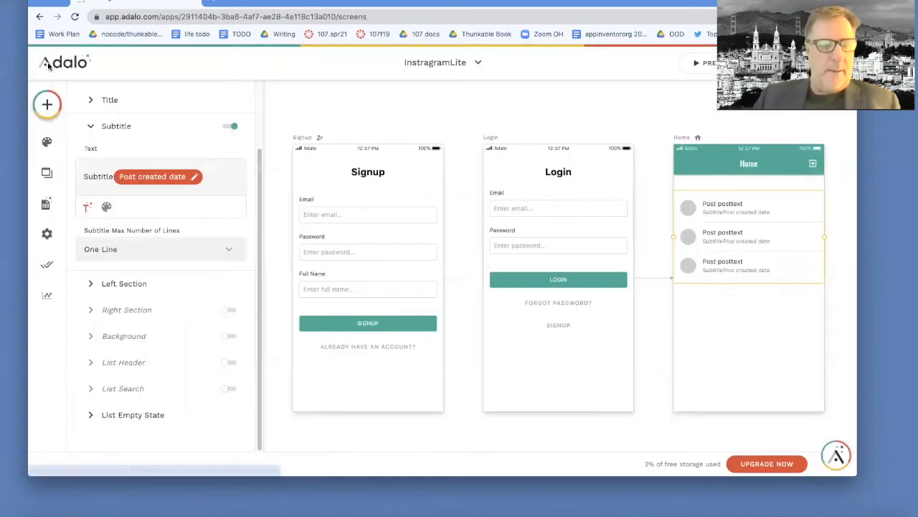
- Remove the literal word "Subtitle" from the list's subtitle, keeping only the post created date, and preview the app
left_click(87, 207)
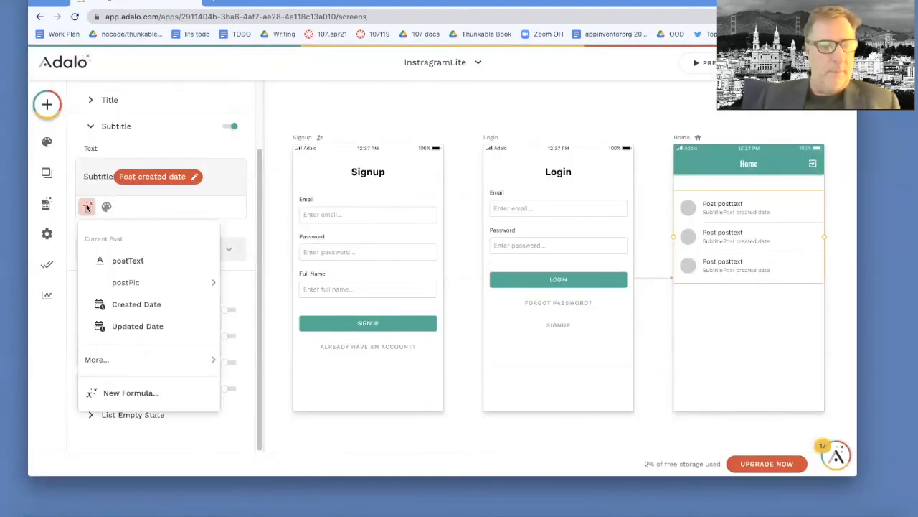
left_click(109, 176)
left_click_drag(113, 176, 76, 175)
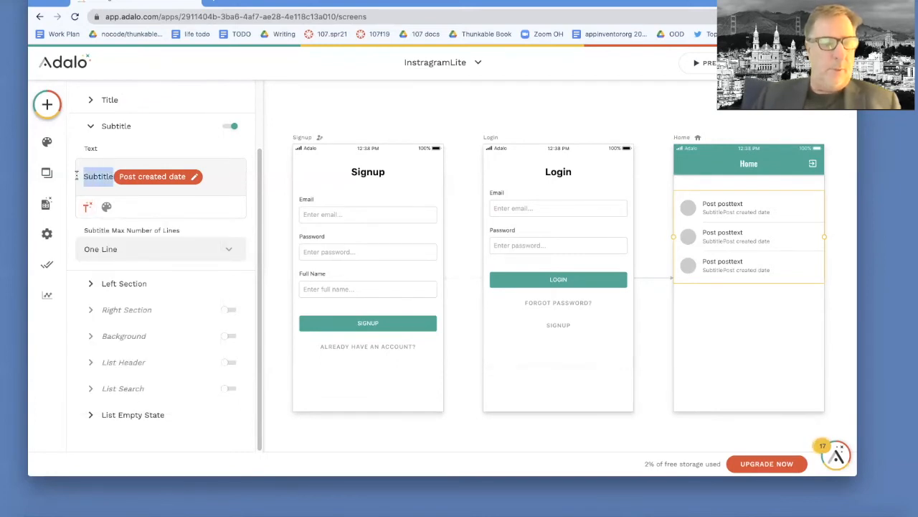
key("BackSpace")
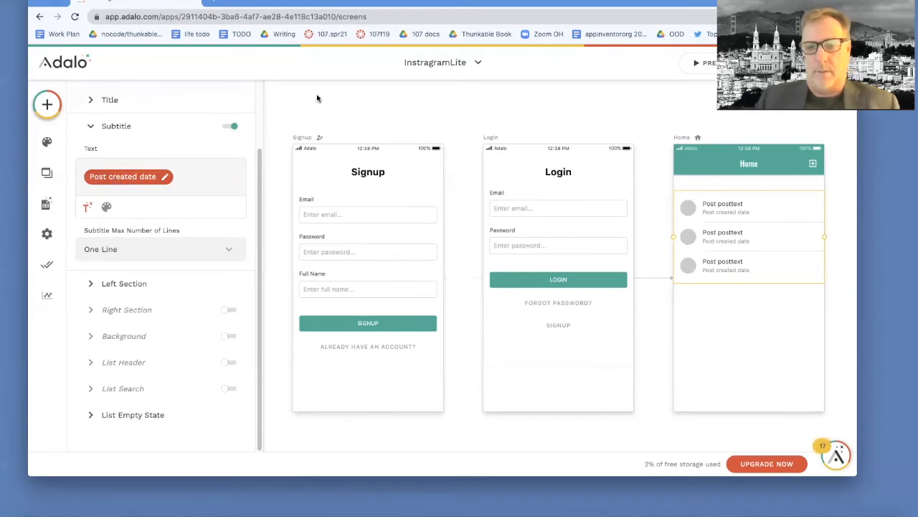
left_click(708, 65)
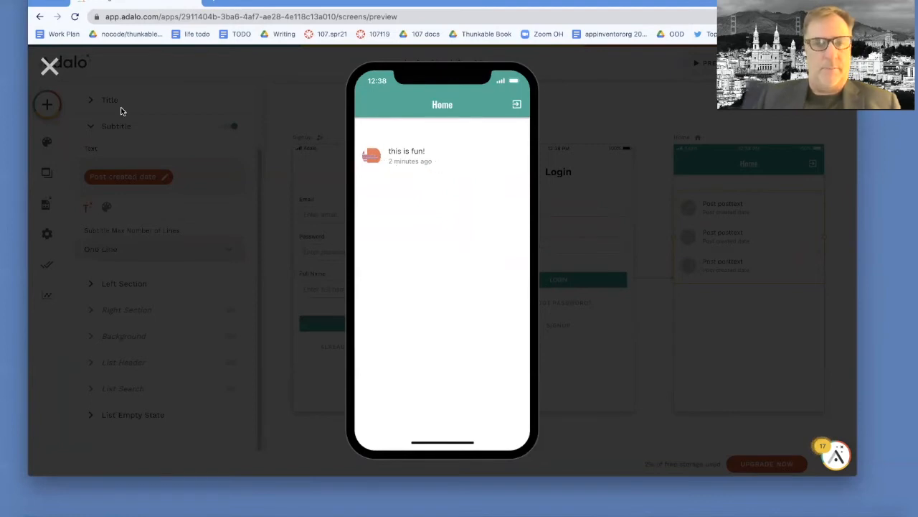
left_click(52, 66)
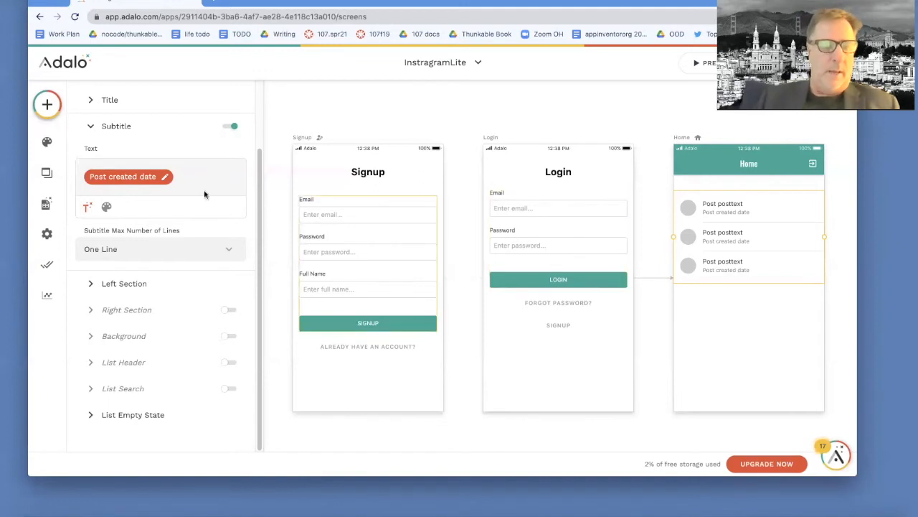
- Add a new screen from the Form template and name it AddPostScreen
left_click(47, 176)
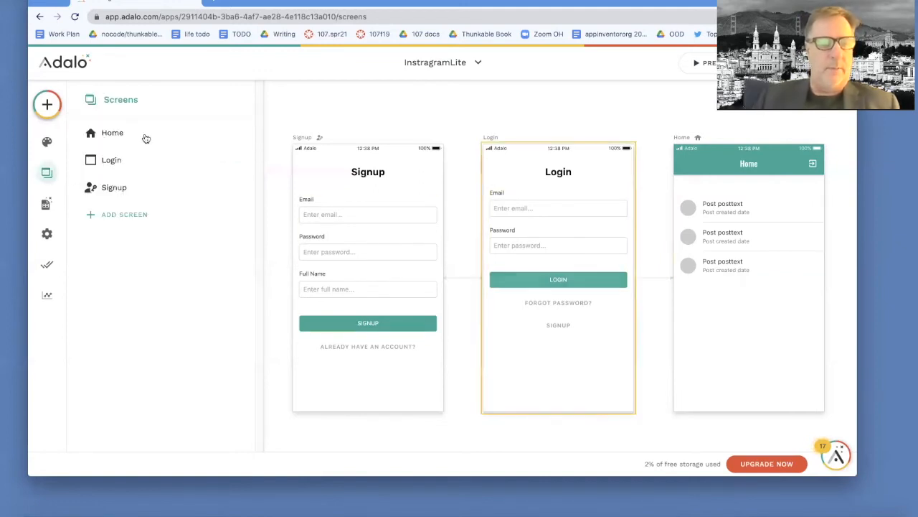
left_click(137, 213)
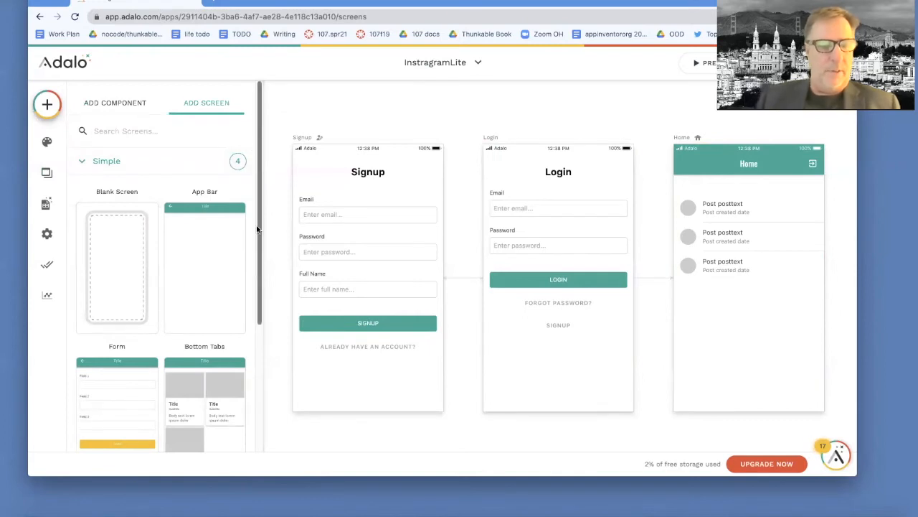
scroll(257, 228, "down", 5)
scroll(257, 201, "up", 3)
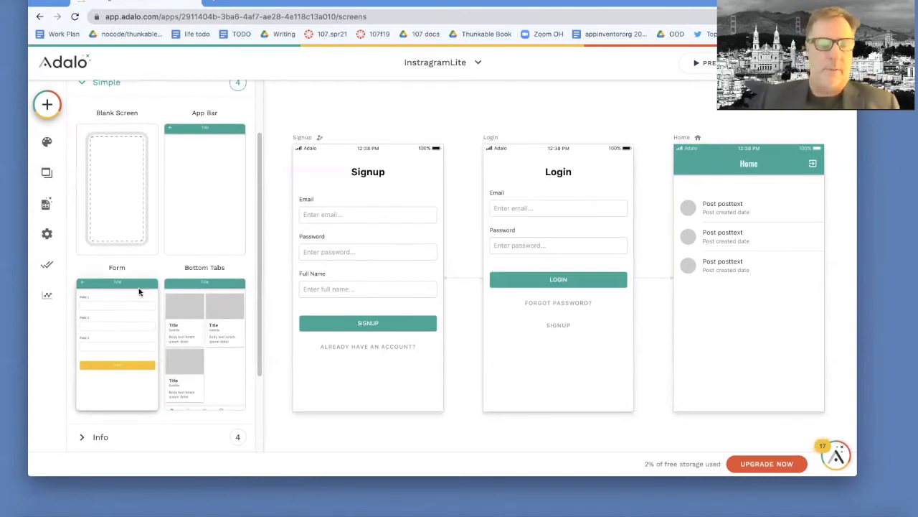
left_click(140, 292)
left_click(315, 269)
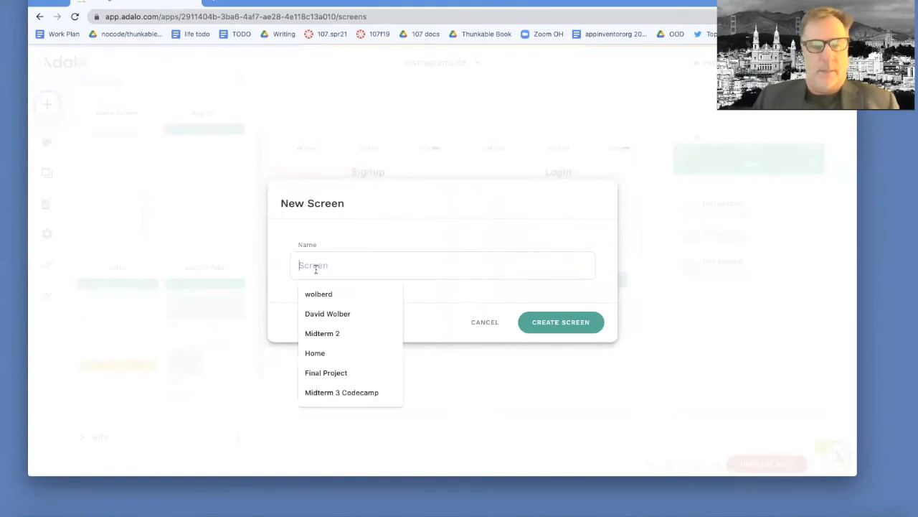
type("Add")
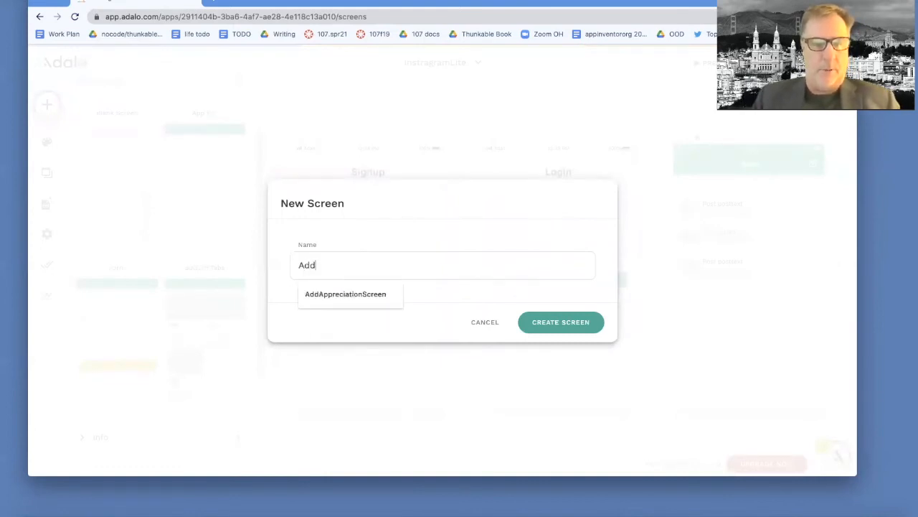
type("PostScreen")
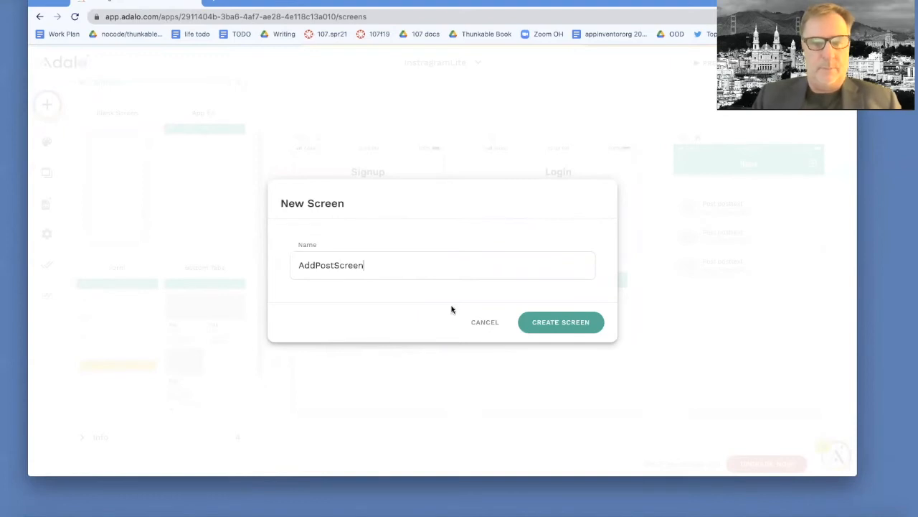
left_click(557, 321)
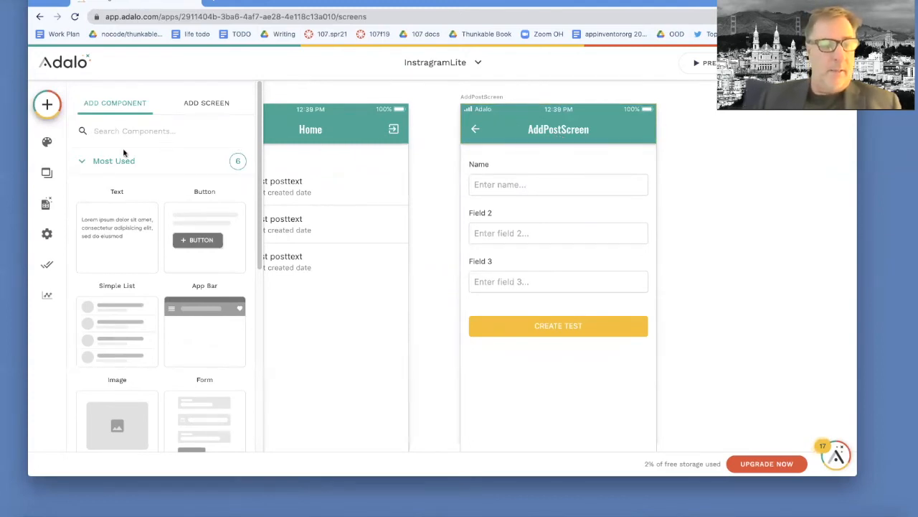
- Connect the form on AddPostScreen to the Posts collection and look over its form fields
left_click(81, 162)
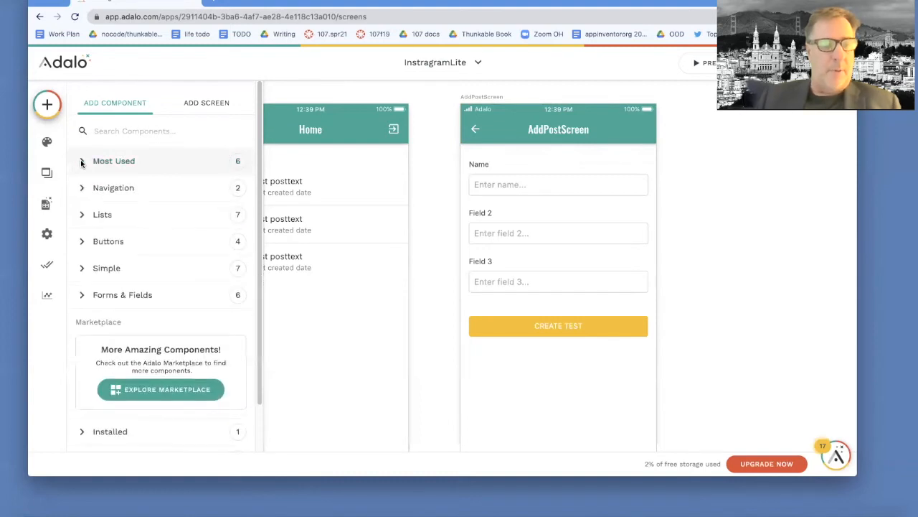
left_click(562, 152)
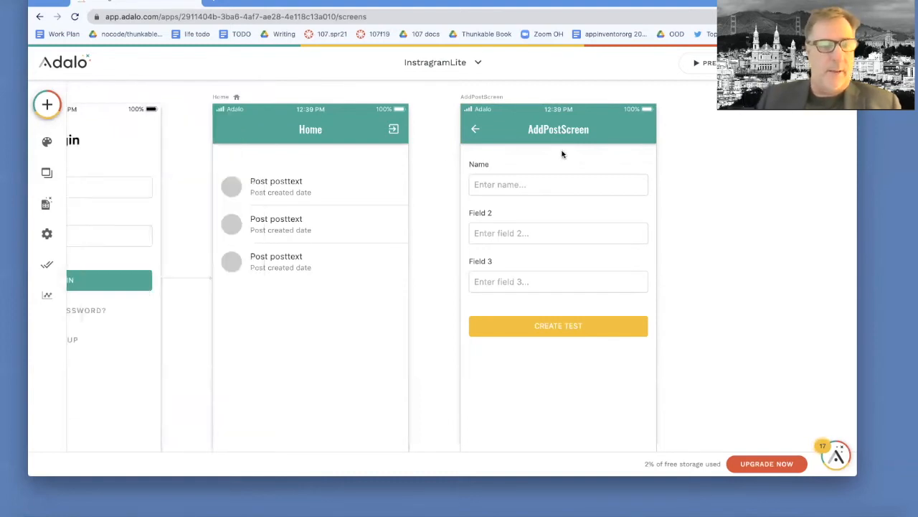
left_click(604, 165)
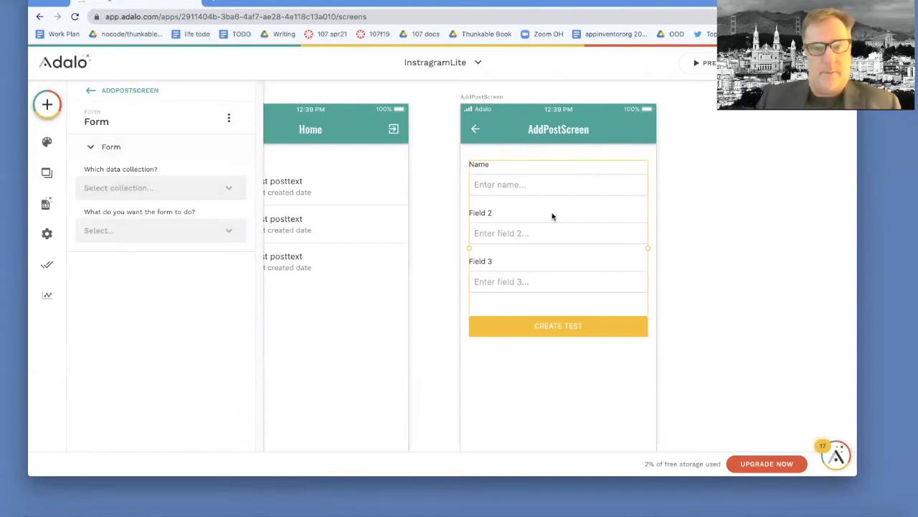
left_click(144, 187)
left_click(111, 238)
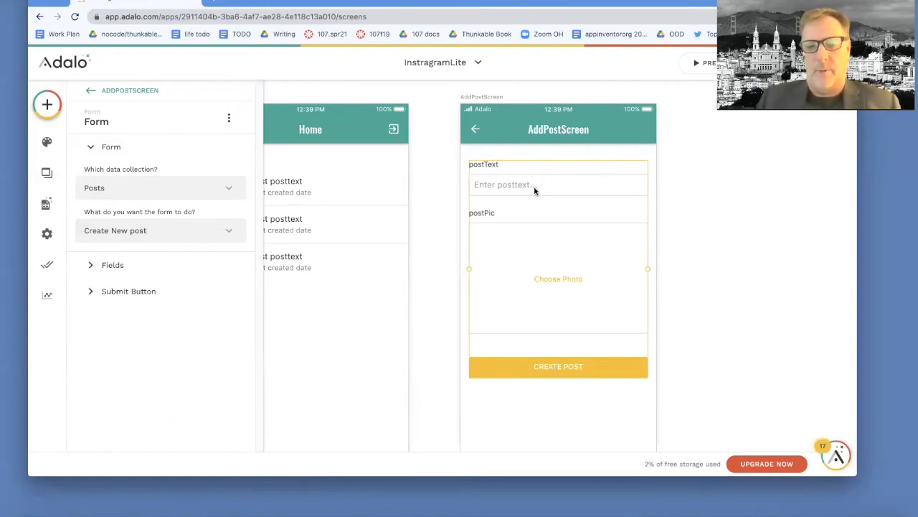
left_click(91, 265)
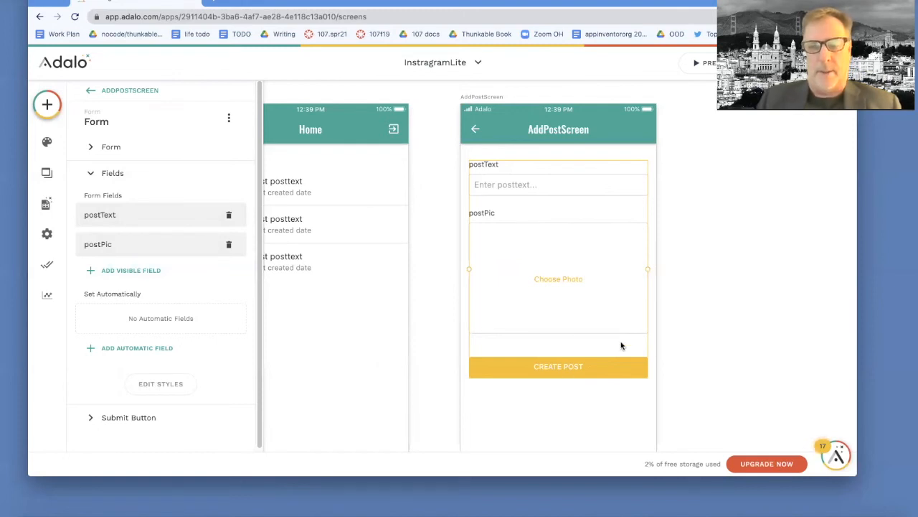
left_click(649, 84)
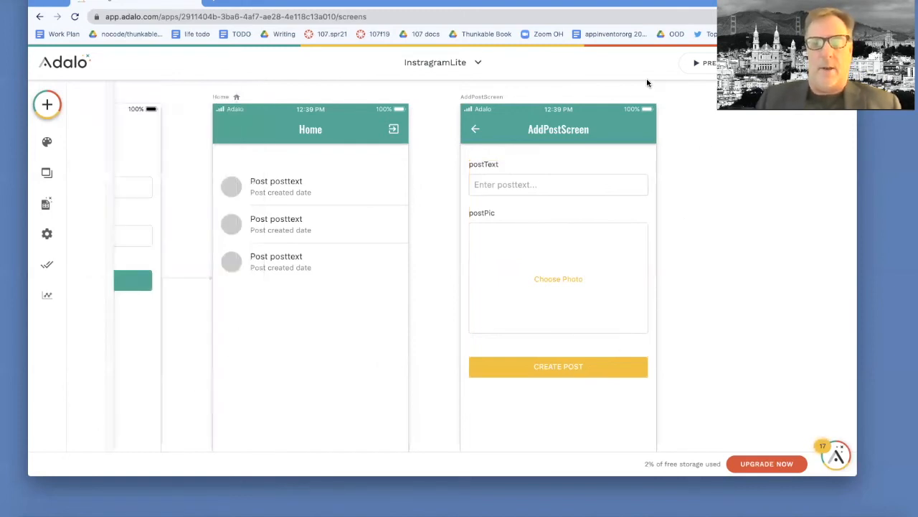
- Preview the app's Home screen and open the settings of its post list
left_click(701, 65)
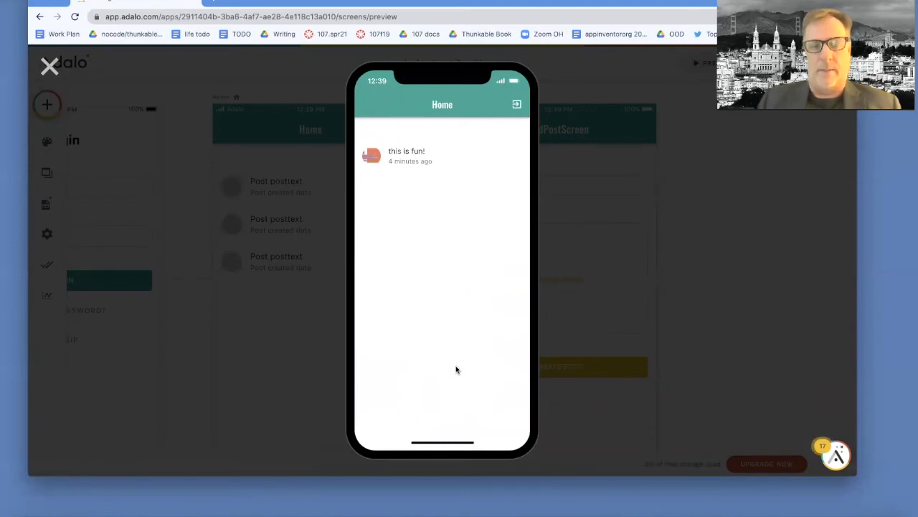
left_click(48, 67)
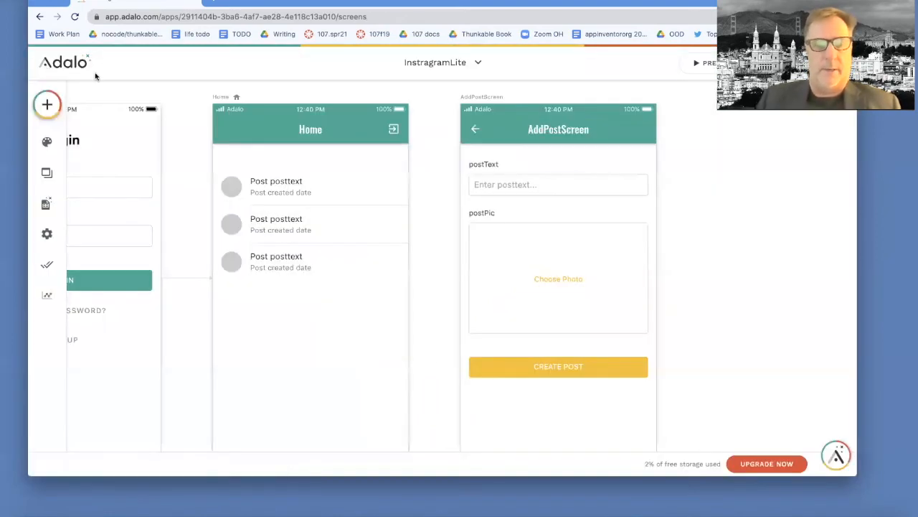
left_click(340, 245)
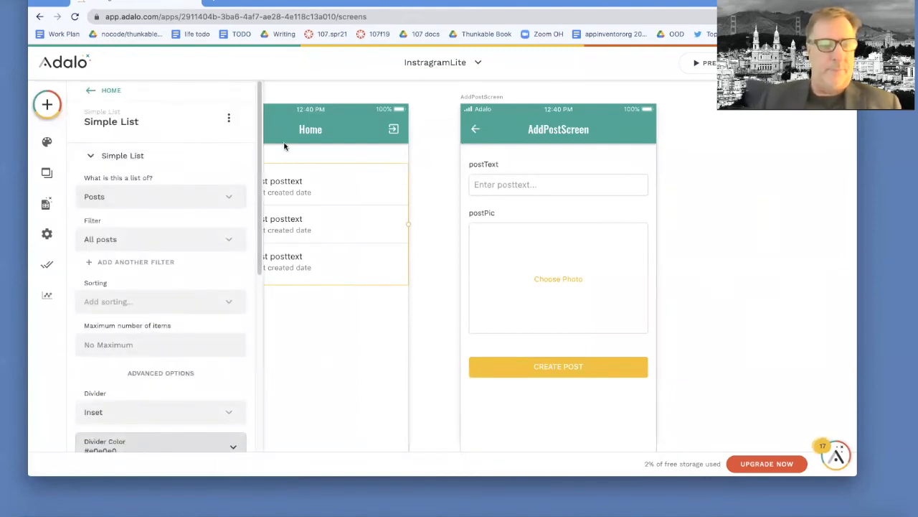
- Add a button below the post list on the Home screen and clear its text, leaving only the plus icon
left_click(337, 139)
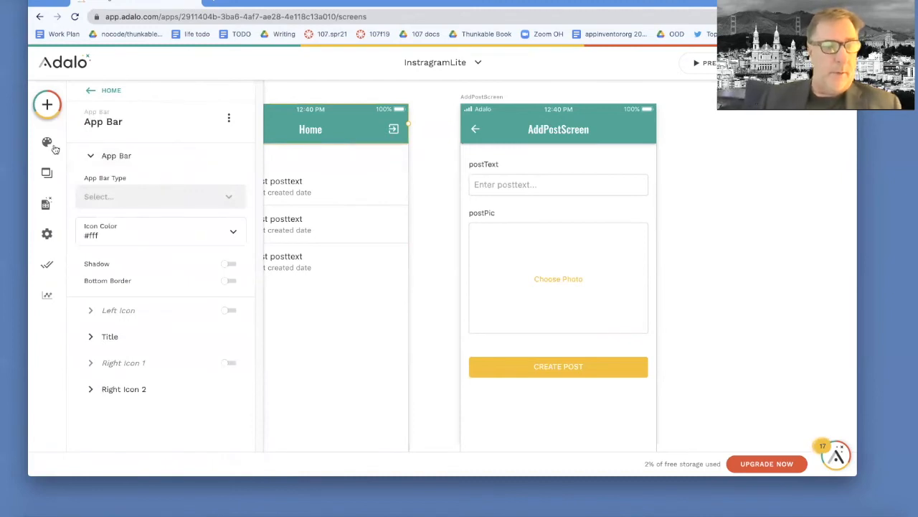
left_click(46, 172)
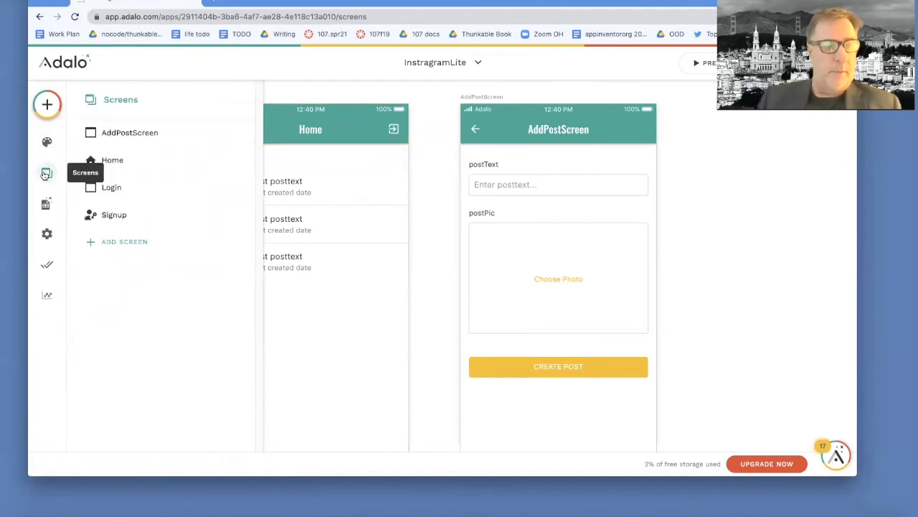
left_click(124, 162)
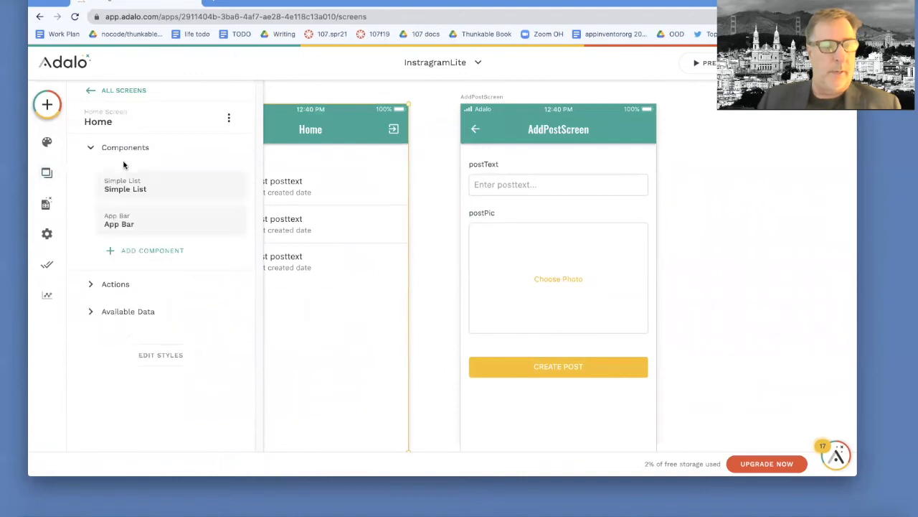
left_click(145, 251)
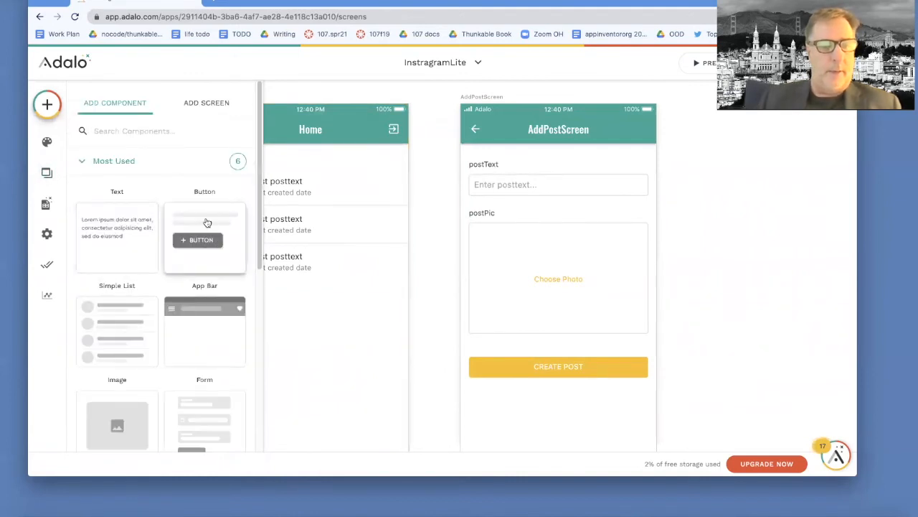
left_click_drag(207, 223, 299, 307)
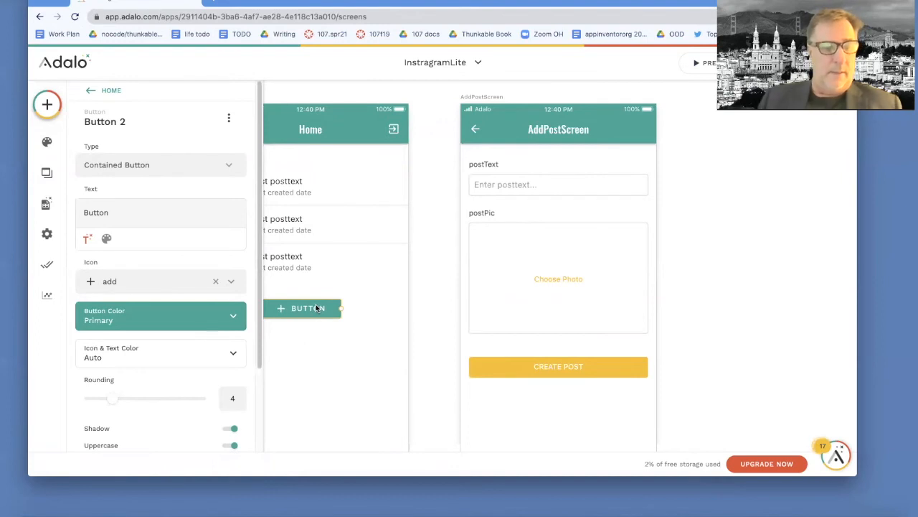
double_click(105, 214)
key("BackSpace")
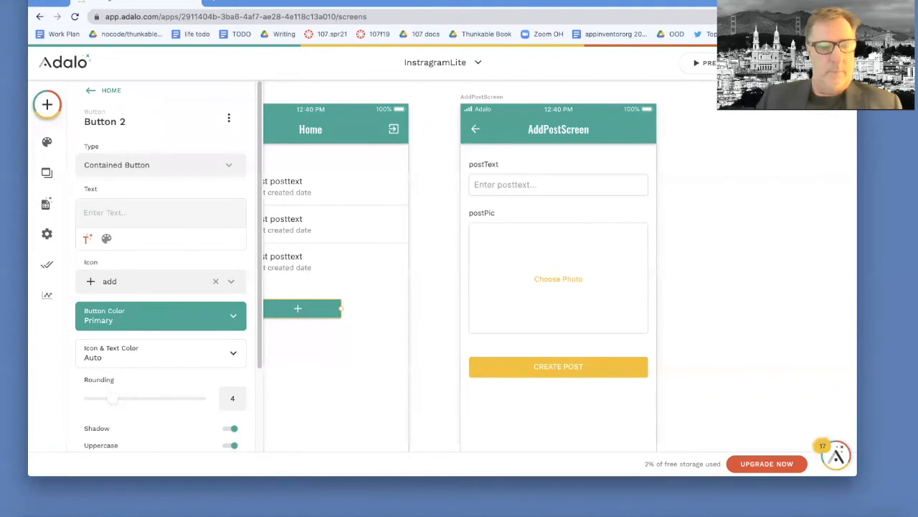
left_click(372, 316)
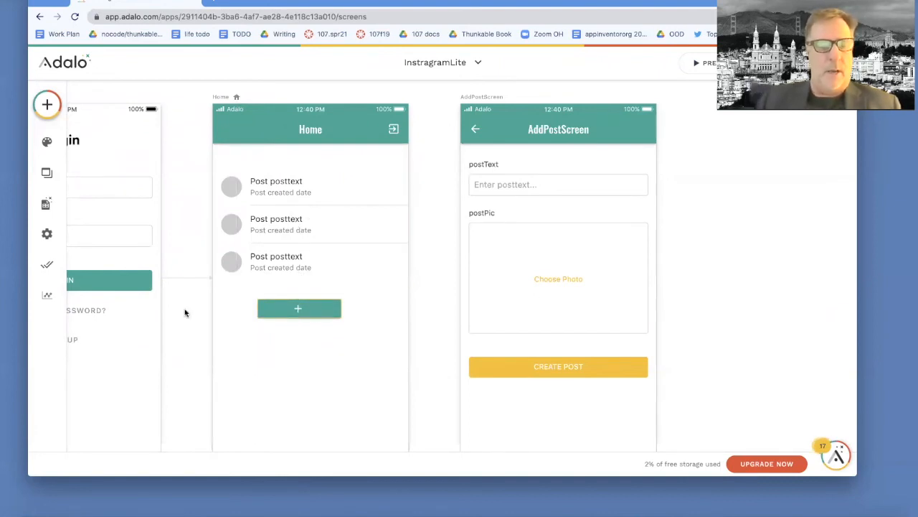
- Give the Home screen's plus button a click action that links to AddPostScreen
left_click(269, 308)
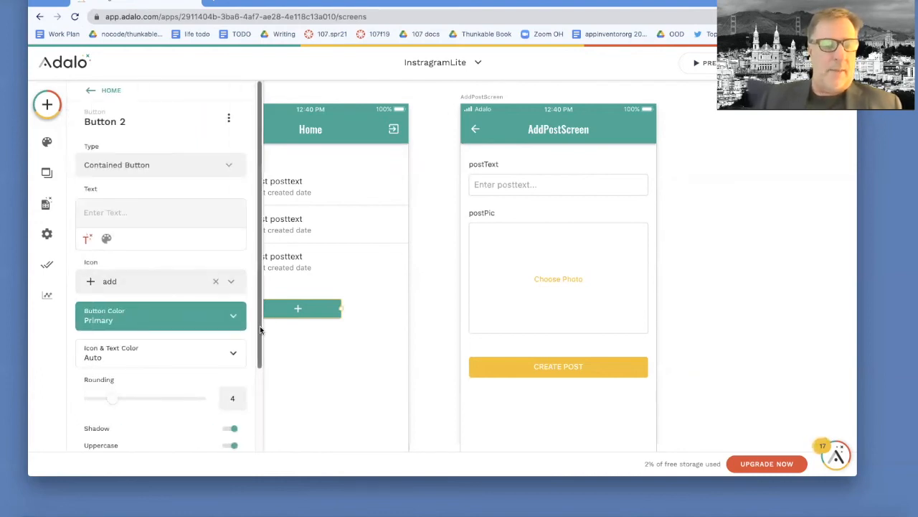
left_click_drag(260, 323, 260, 400)
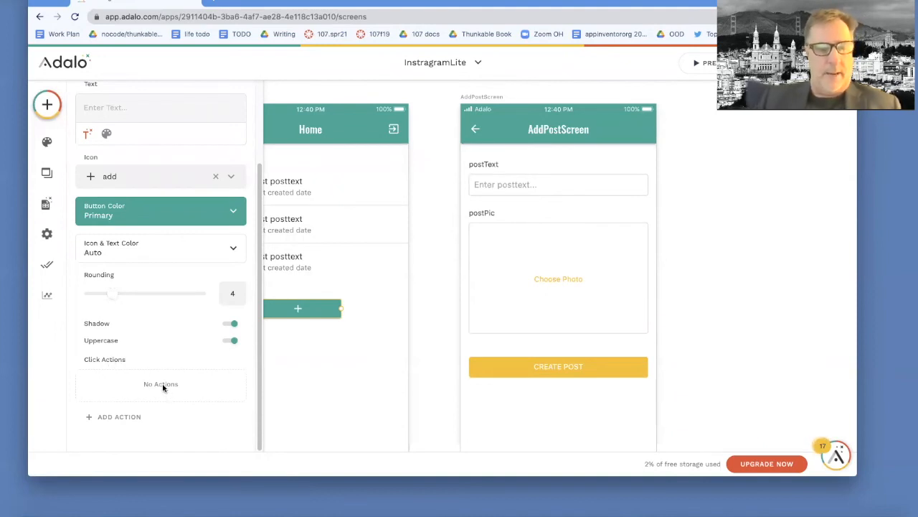
left_click(127, 416)
mouse_move(180, 220)
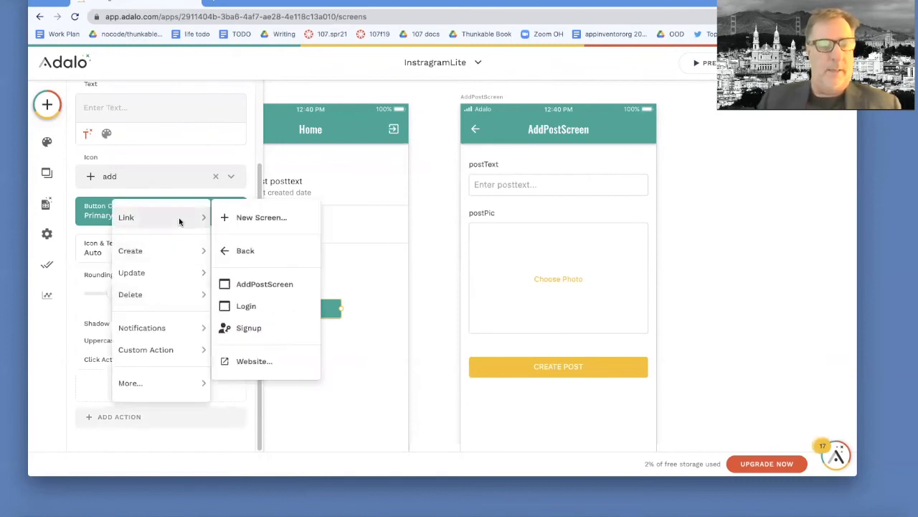
left_click(262, 285)
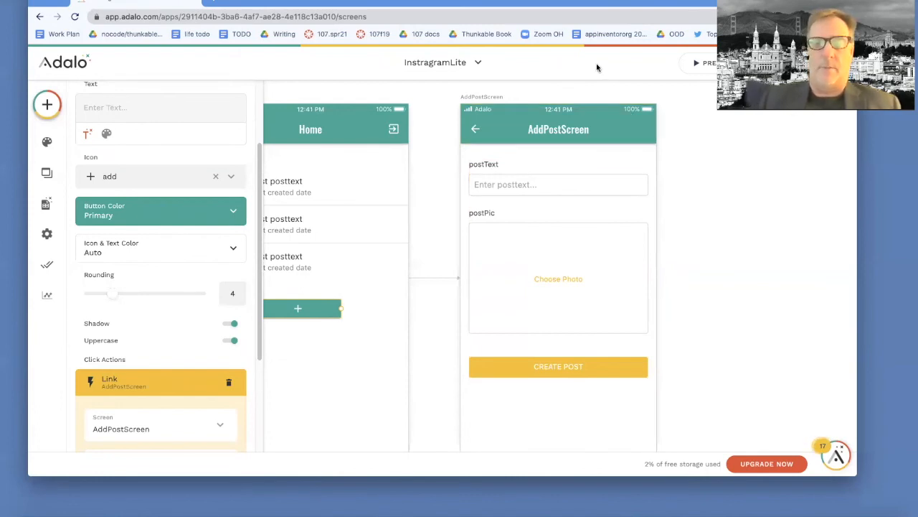
- Preview the app, go to AddPostScreen through the plus button and enter "great tool adalo!!!" as the postText
left_click(712, 66)
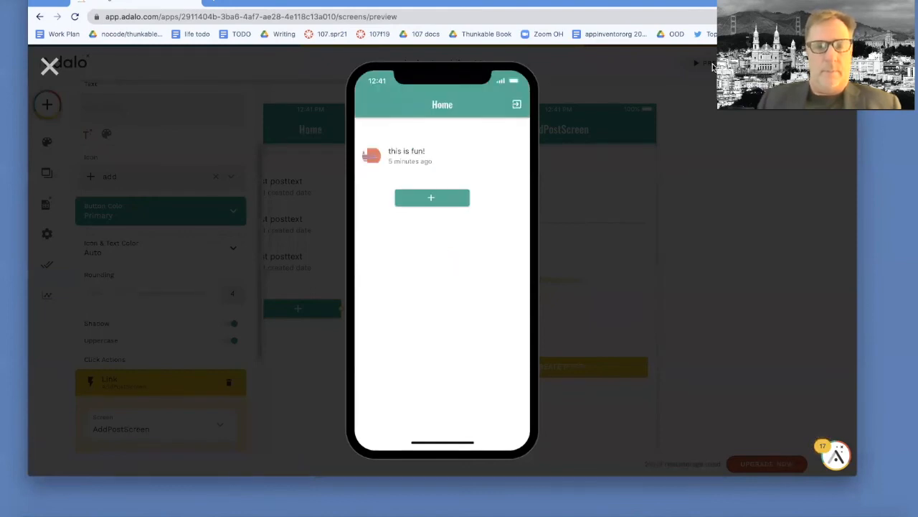
left_click(437, 201)
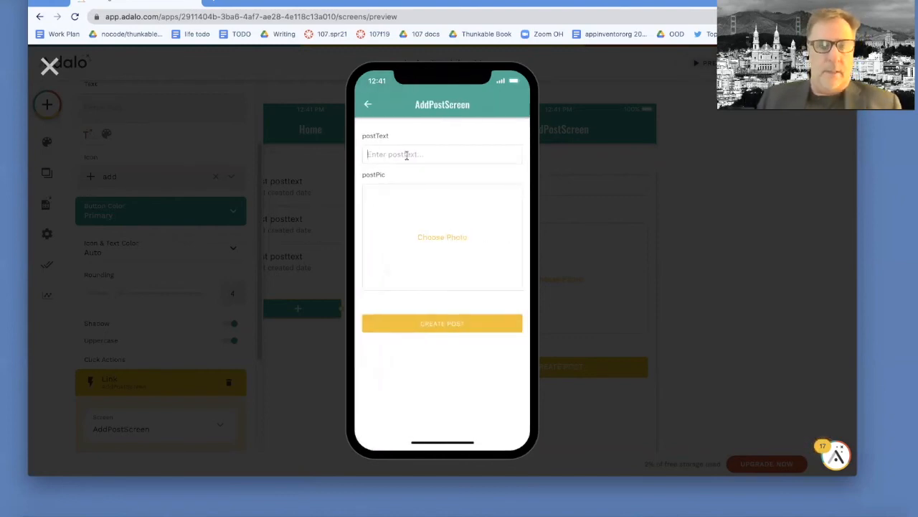
left_click(406, 155)
type("grea")
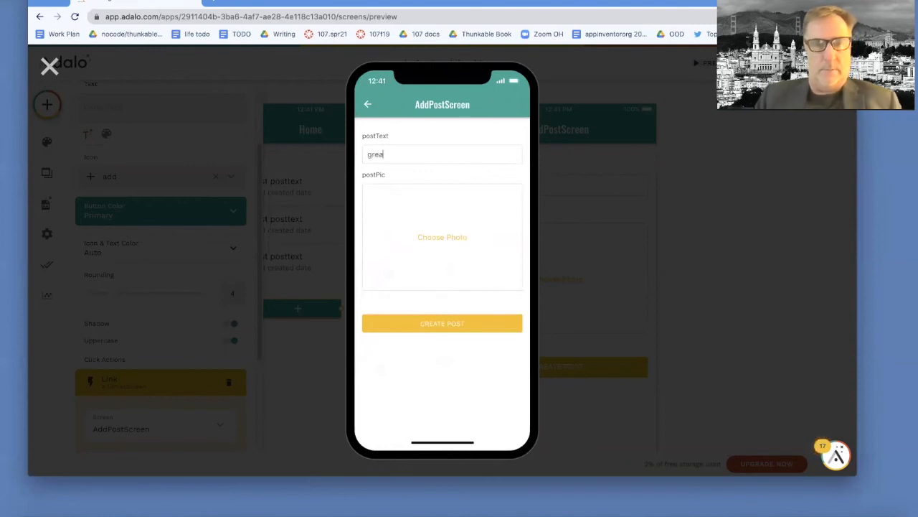
type("t tool")
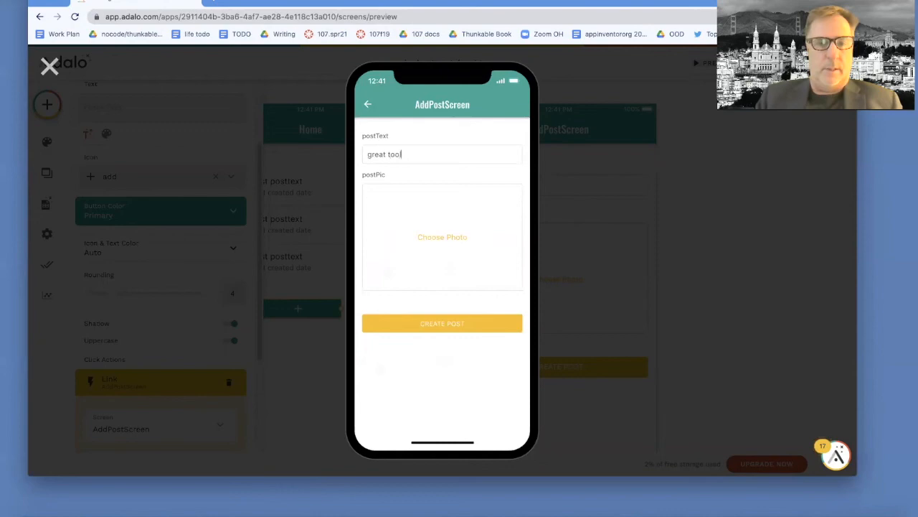
type(" adalo!!!")
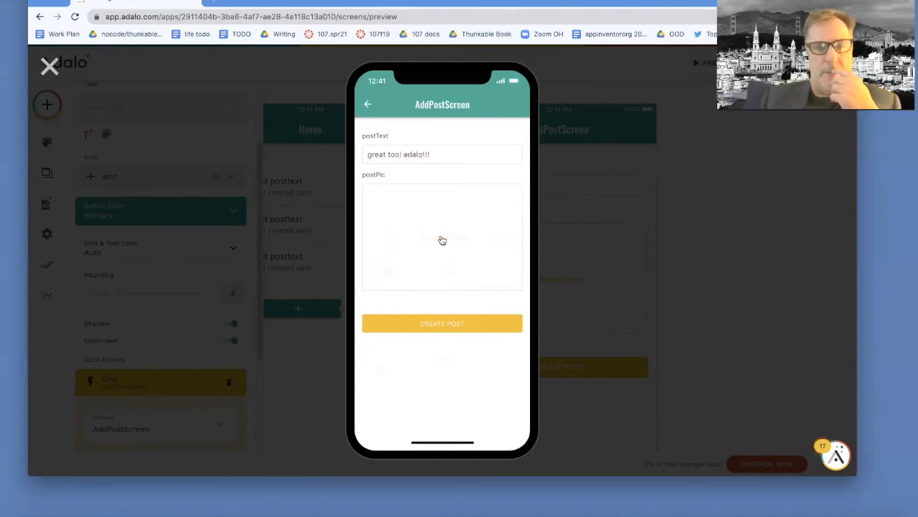
- Choose eventHandle.png from the pics folder as the postPic and create the post
left_click(442, 241)
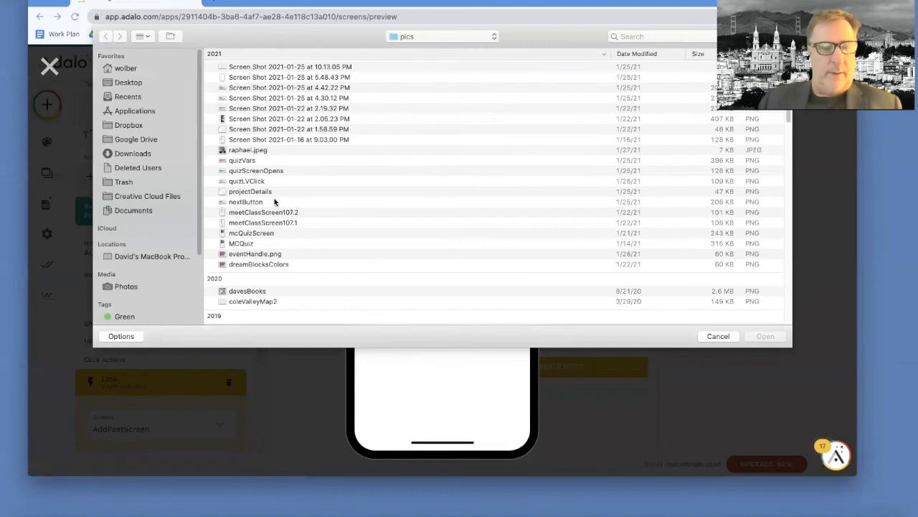
double_click(254, 254)
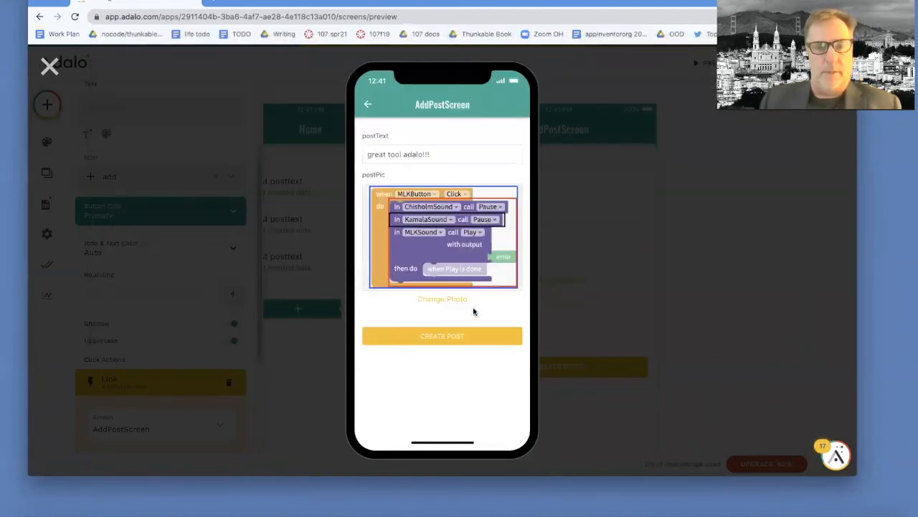
left_click(468, 337)
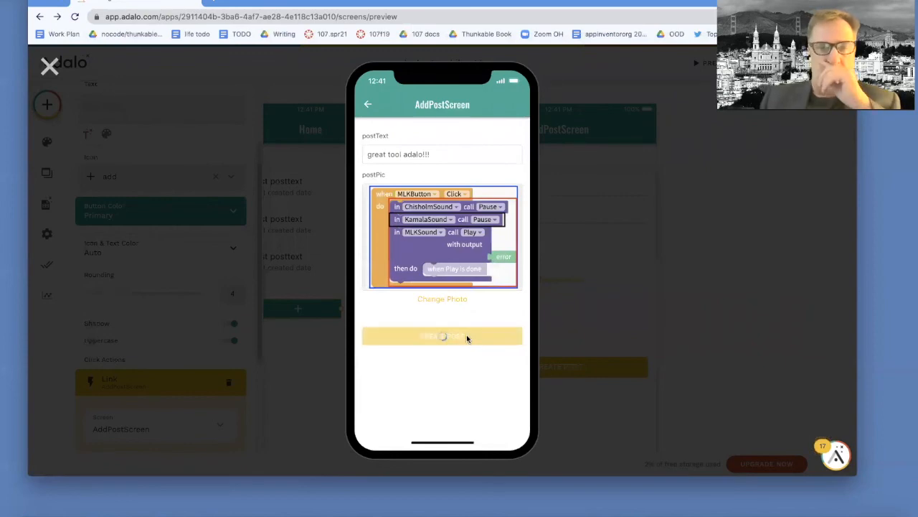